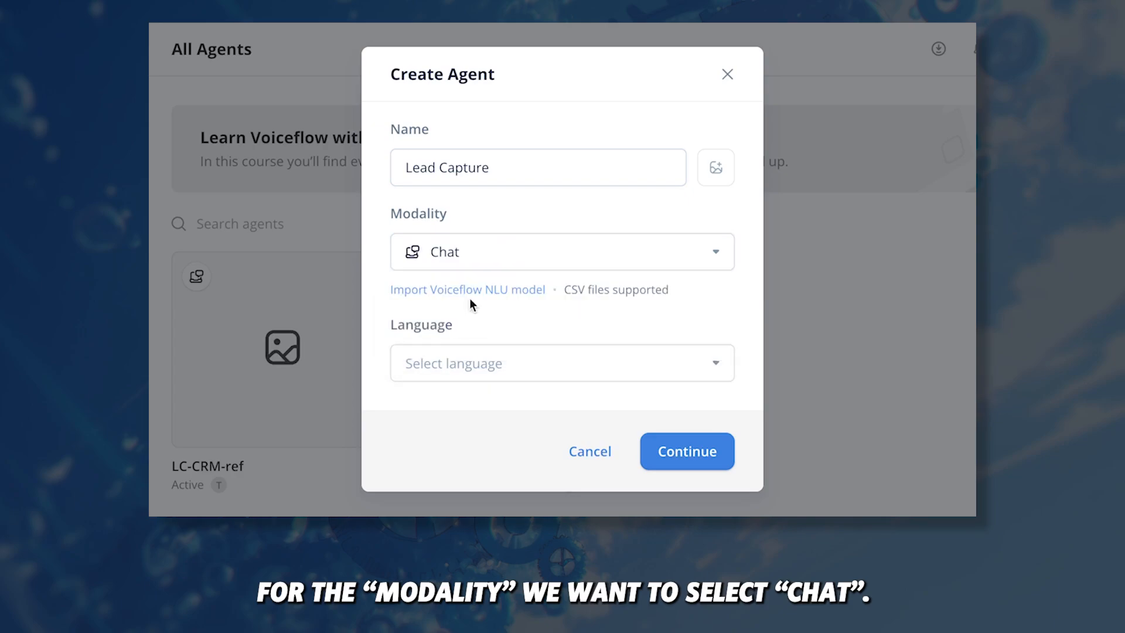
Step: Create the Chat agent 'Lead Capture' with English (en-US) as its language
left_click(525, 362)
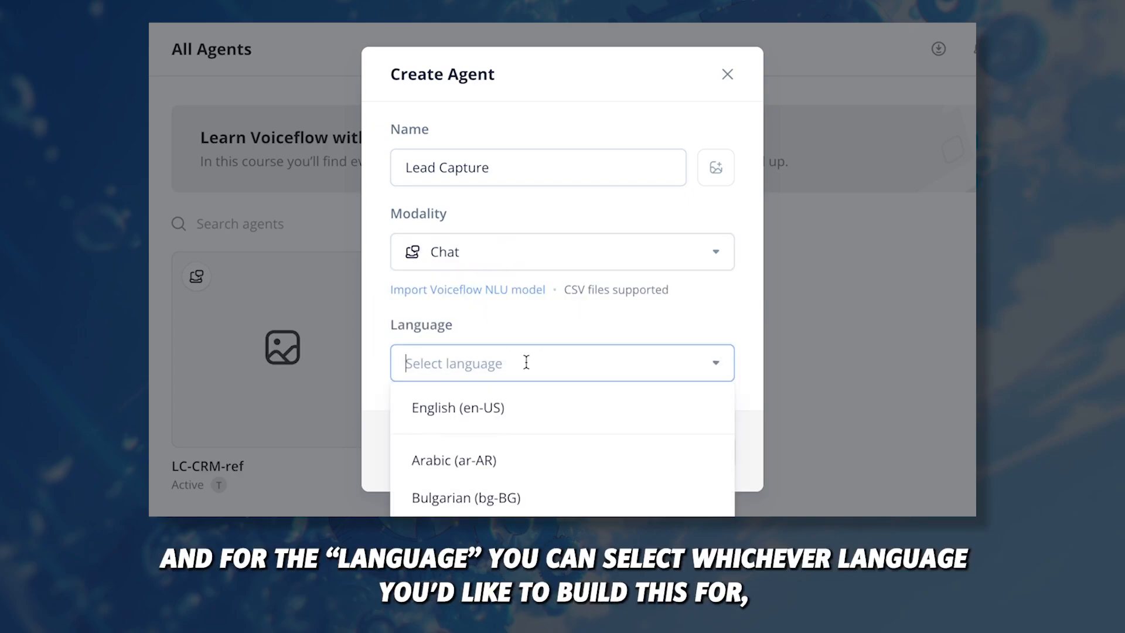
left_click(504, 409)
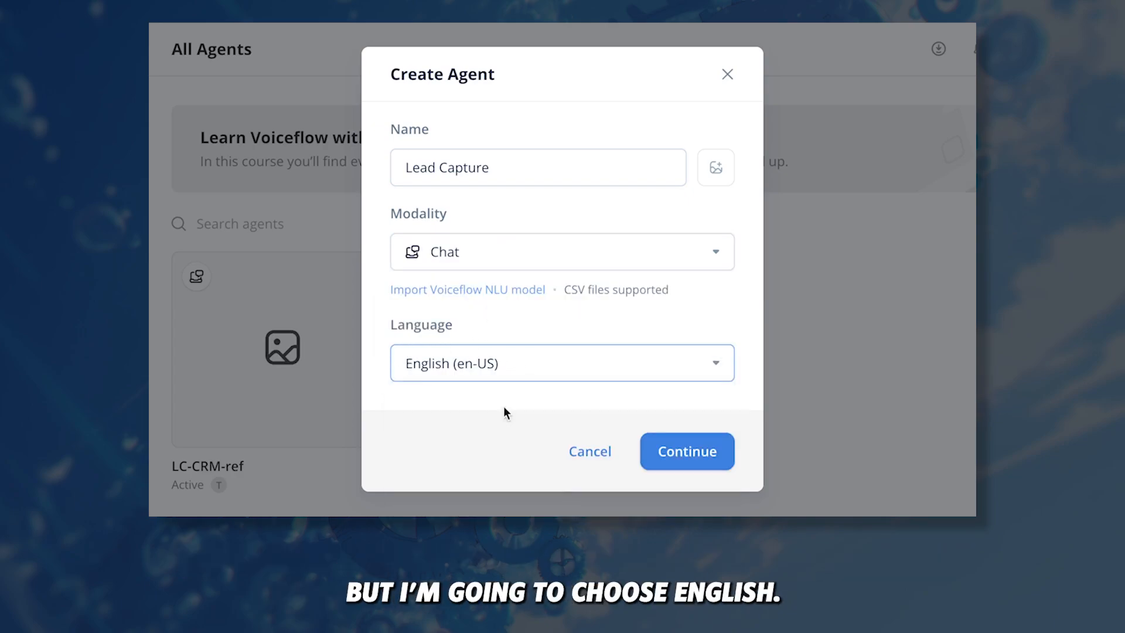
left_click(710, 454)
left_click(683, 377)
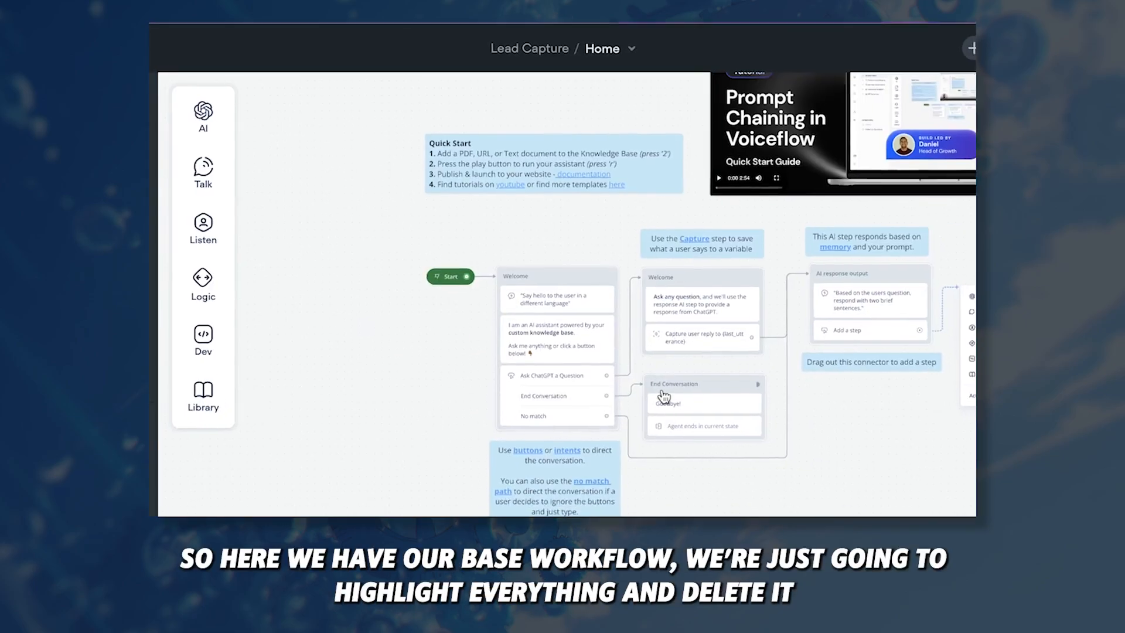
Step: Select every starter block on the Home canvas and delete them, keeping only Start
left_click_drag(408, 130, 891, 439)
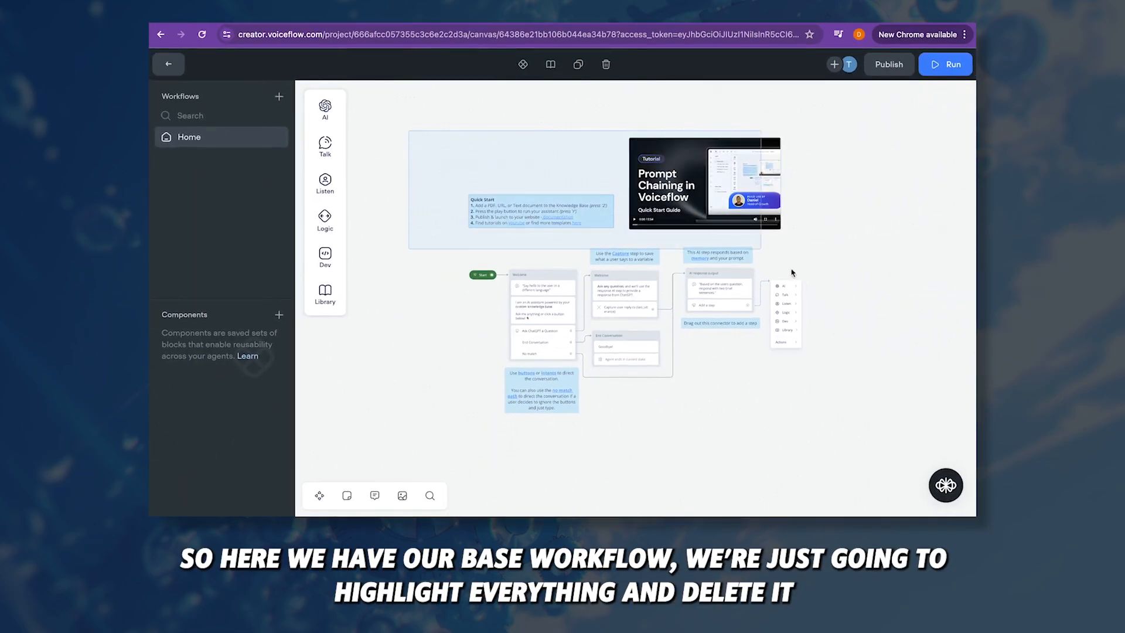
key("Delete")
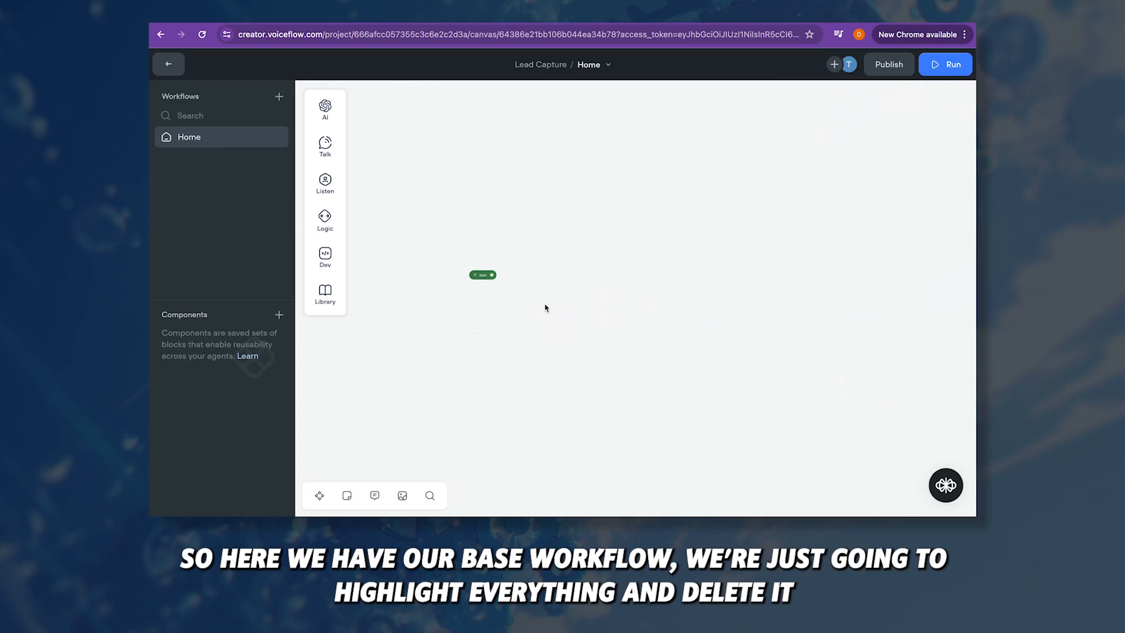
scroll(545, 307, "up", 3)
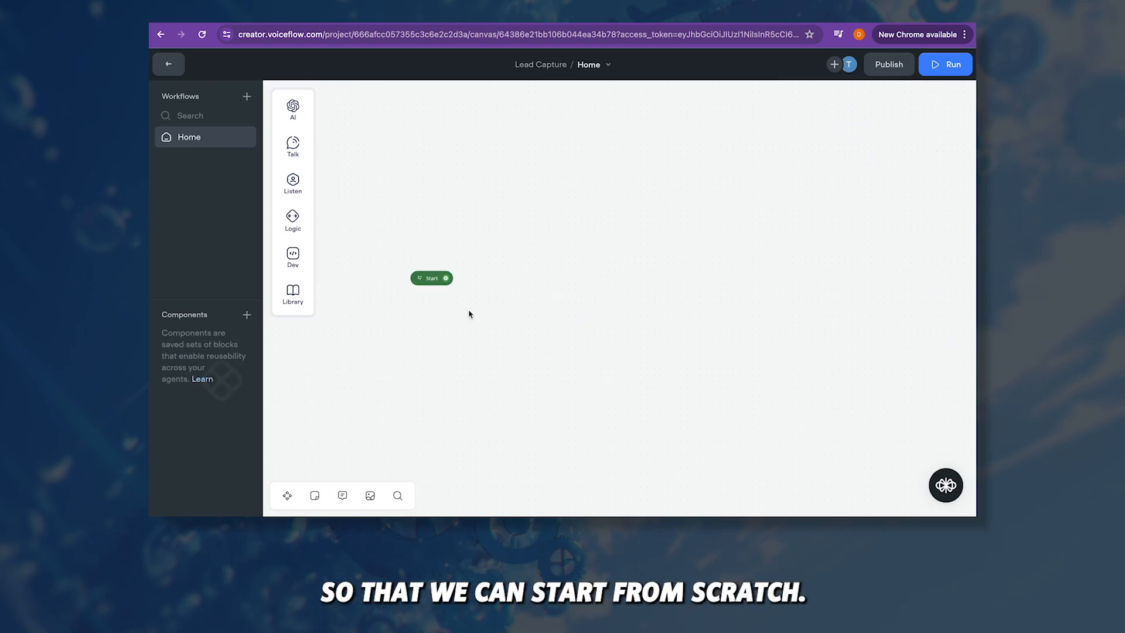
mouse_move(293, 114)
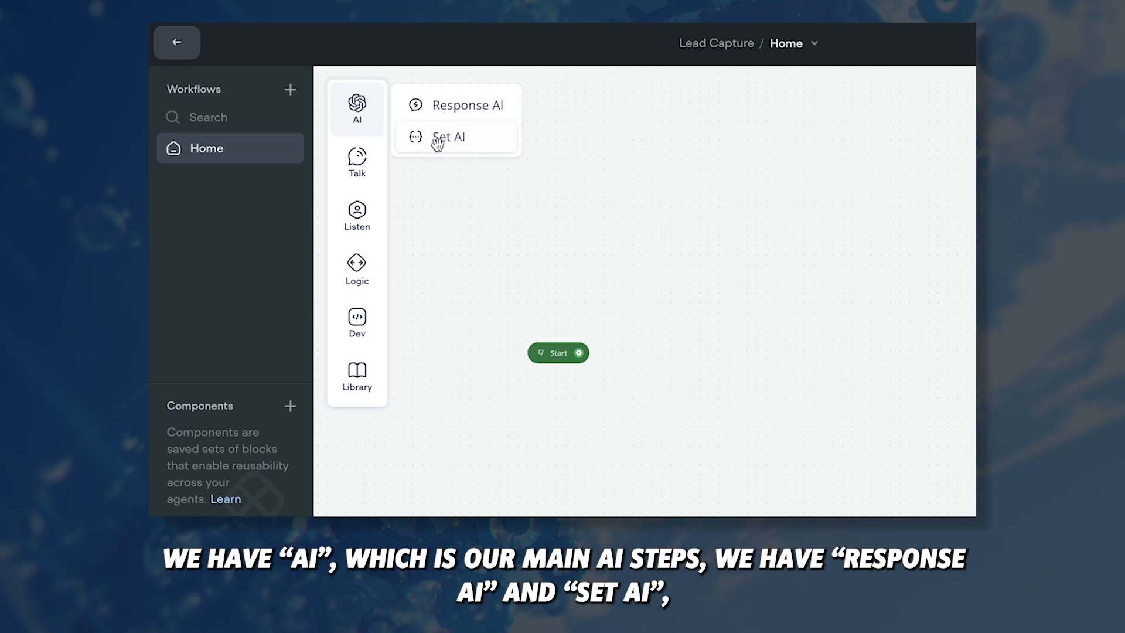
mouse_move(437, 142)
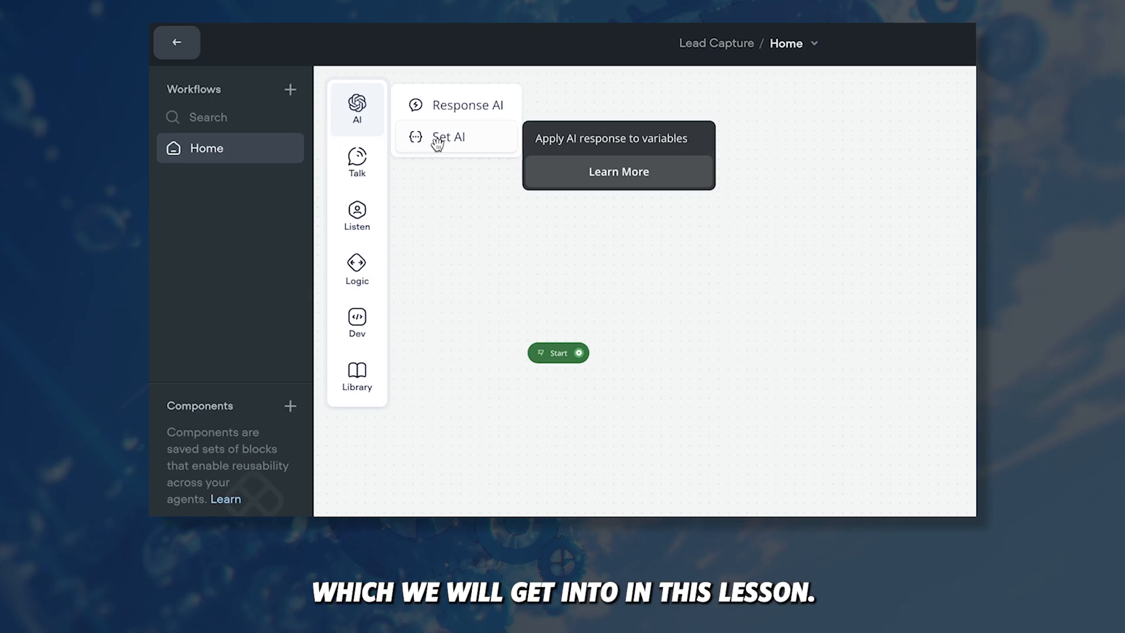
mouse_move(355, 162)
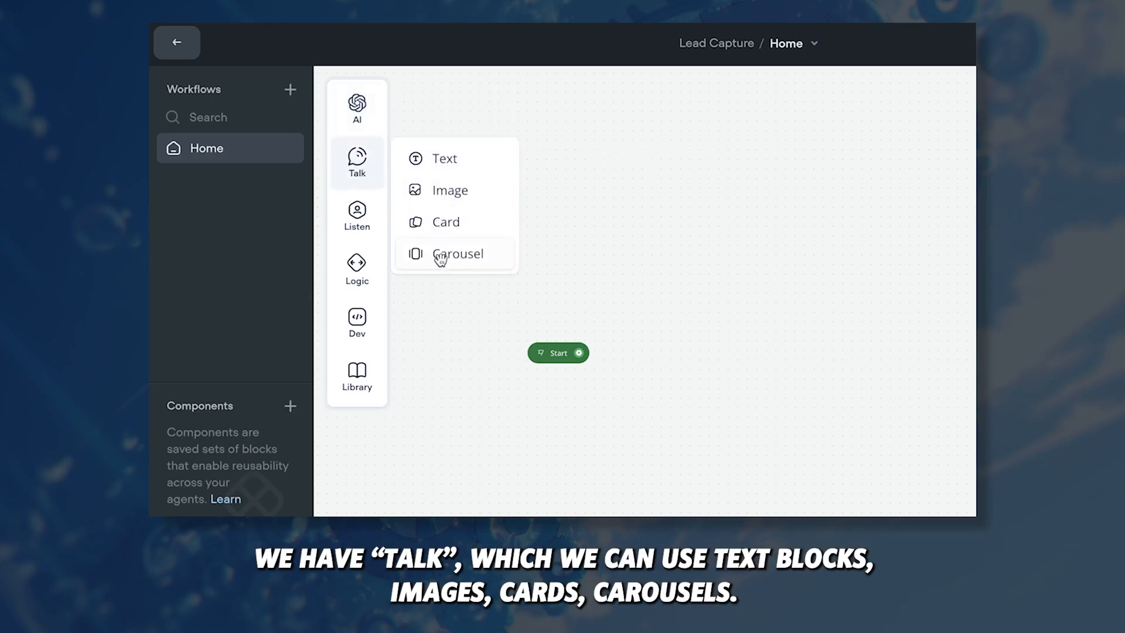
mouse_move(355, 220)
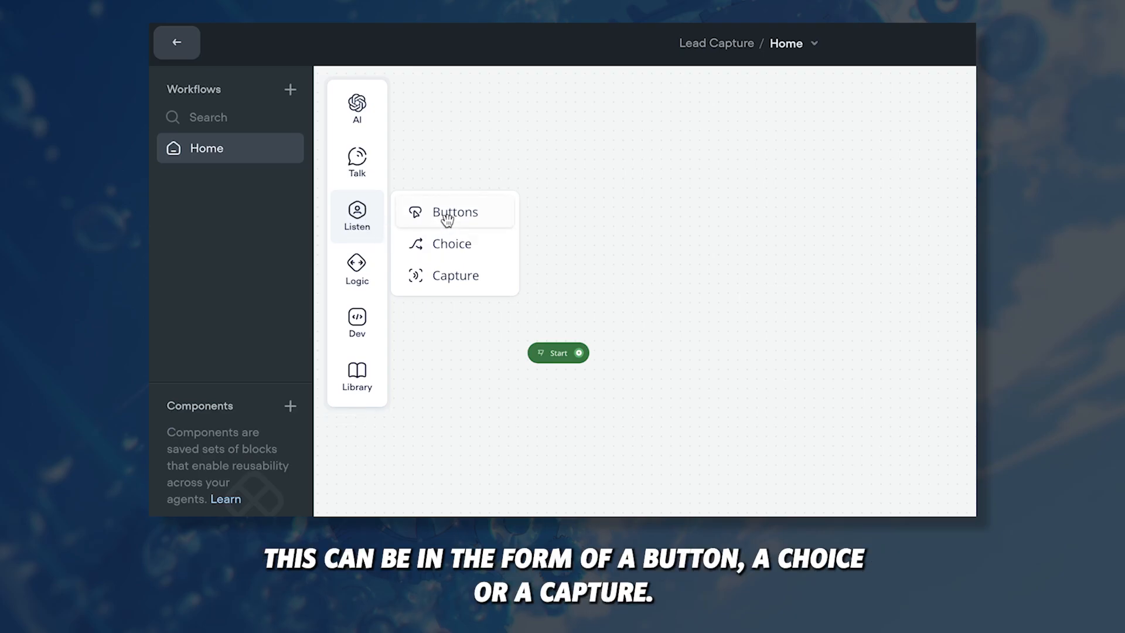
mouse_move(353, 269)
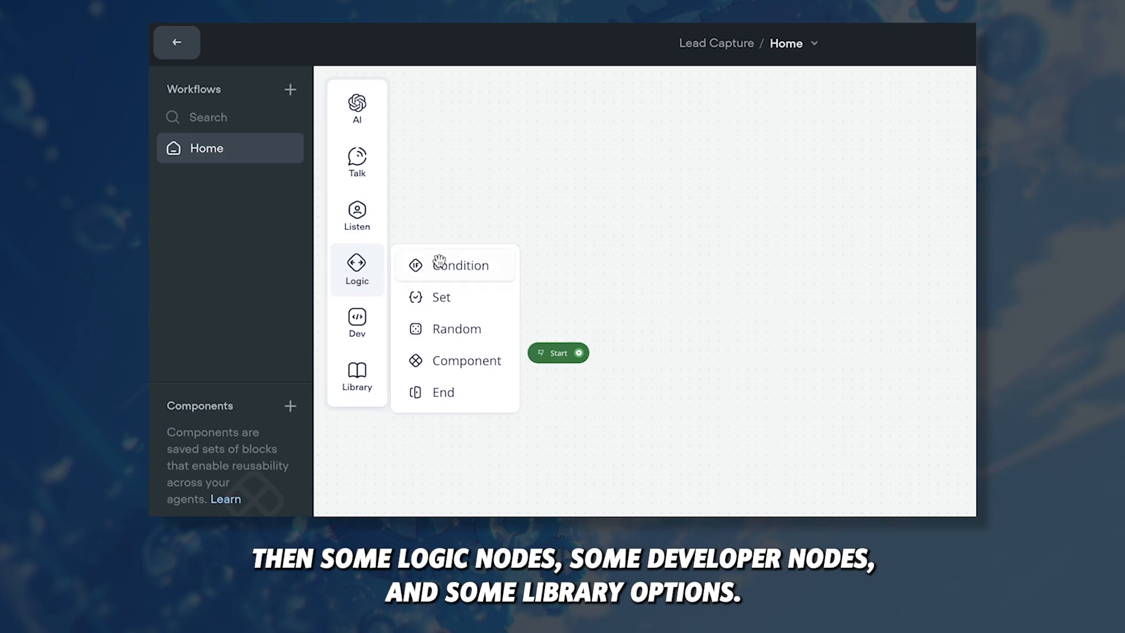
mouse_move(357, 321)
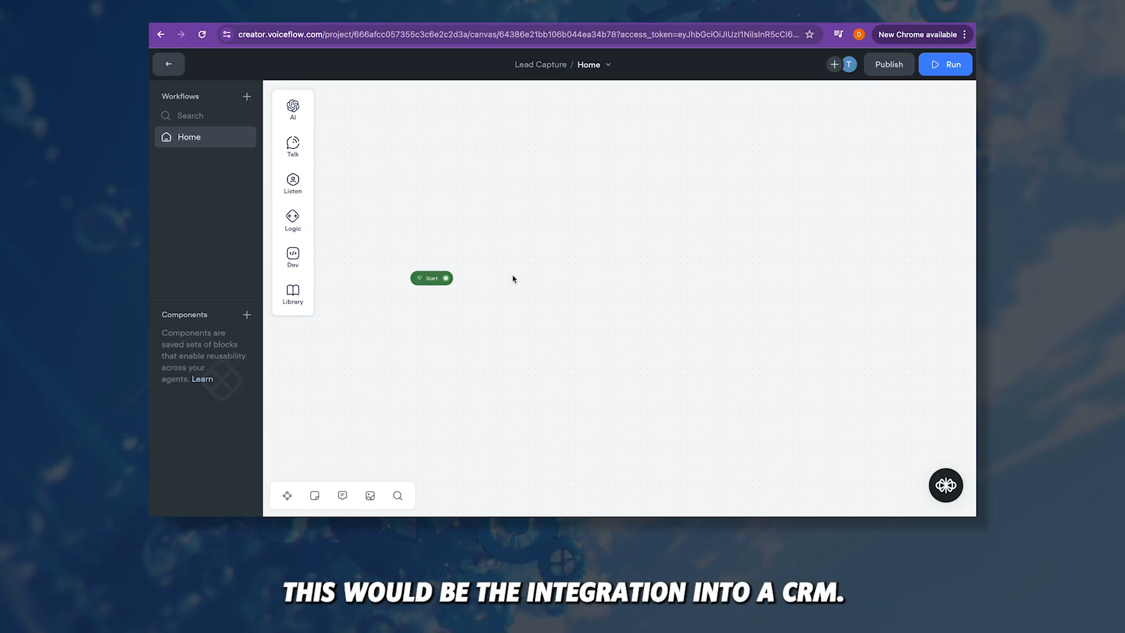
Step: Connect a Text block to Start and begin the greeting 'Hi! How can I help you…'
left_click_drag(445, 278, 561, 250)
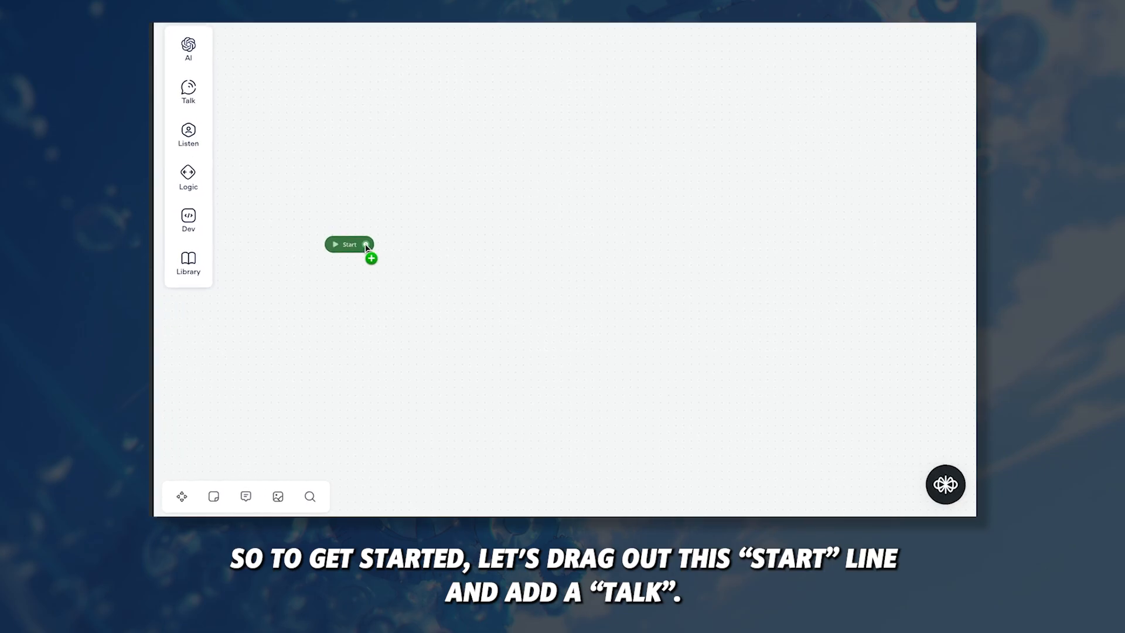
left_click_drag(499, 211, 499, 213)
mouse_move(544, 255)
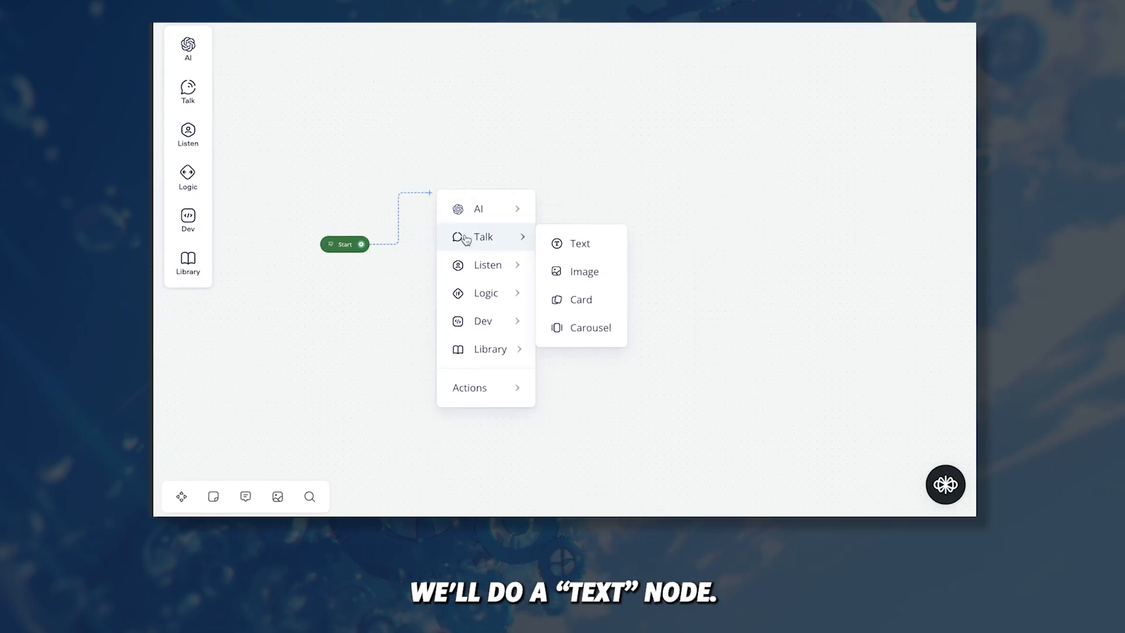
left_click(581, 242)
type("Hi")
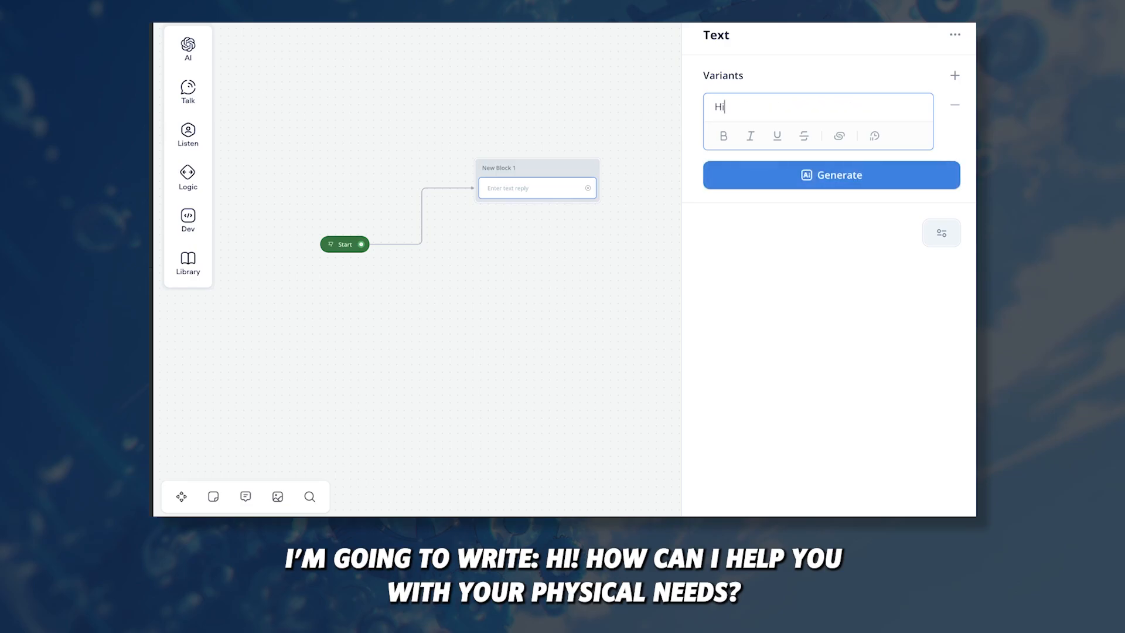
type("!")
key("Return")
key("Return")
type("How can I help you with your physical needs?")
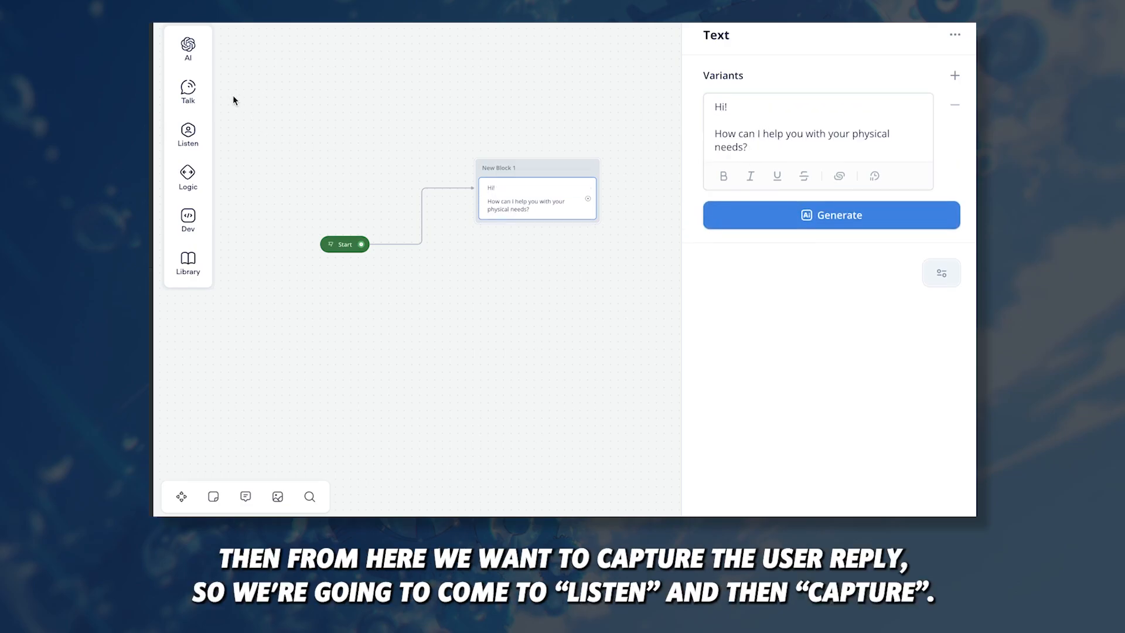
Step: Add a Capture step from the Listen group into New Block 1 below the greeting
mouse_move(189, 93)
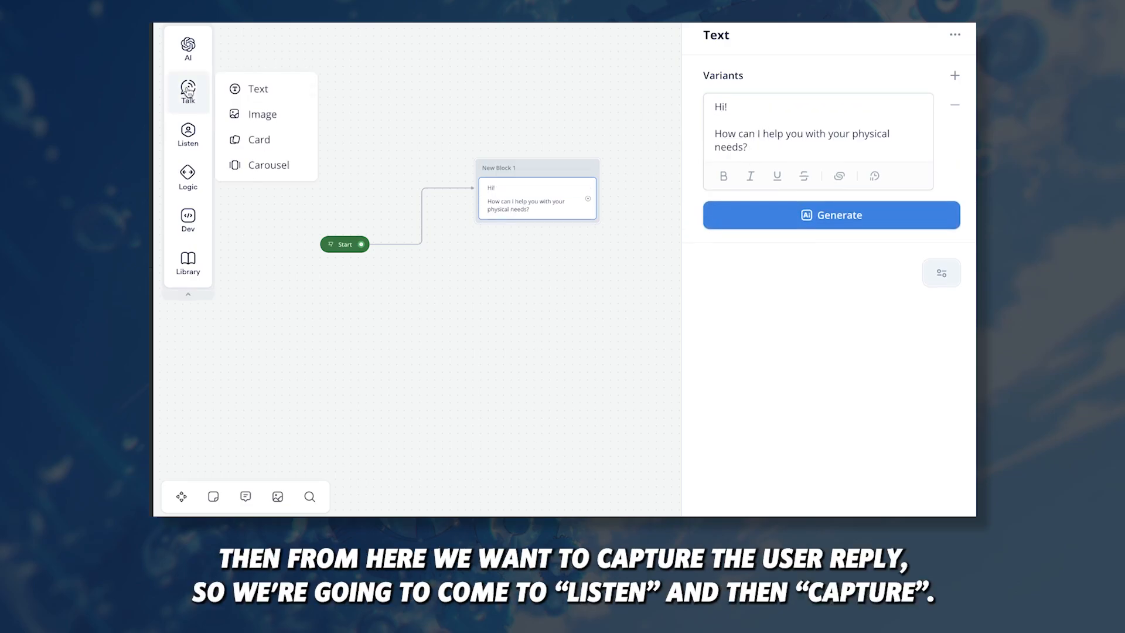
mouse_move(188, 133)
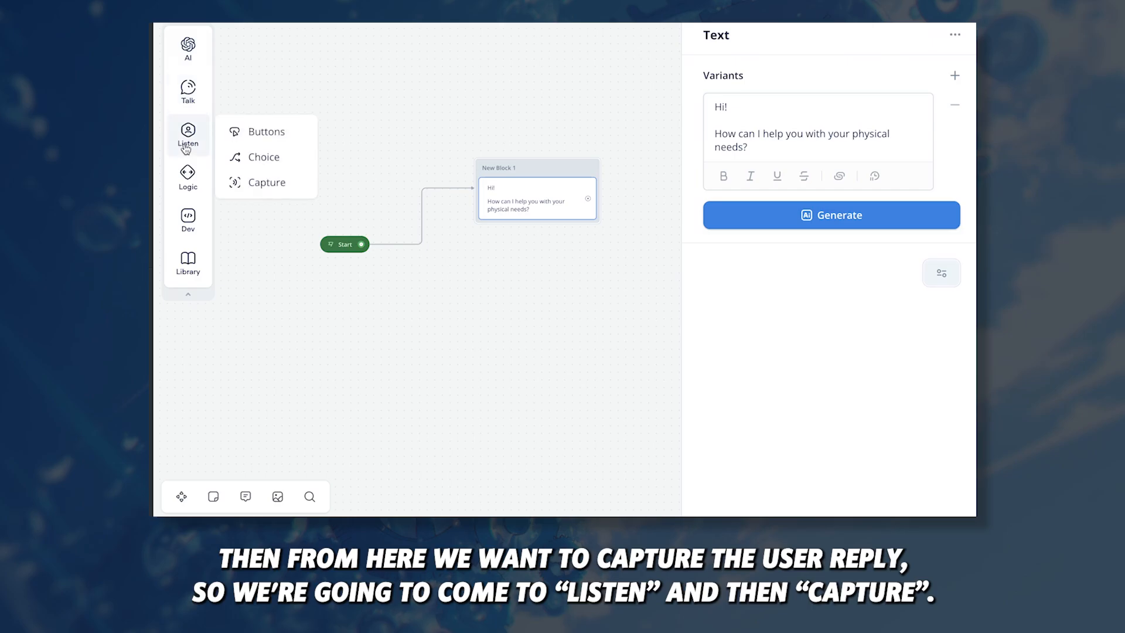
left_click_drag(252, 182, 457, 216)
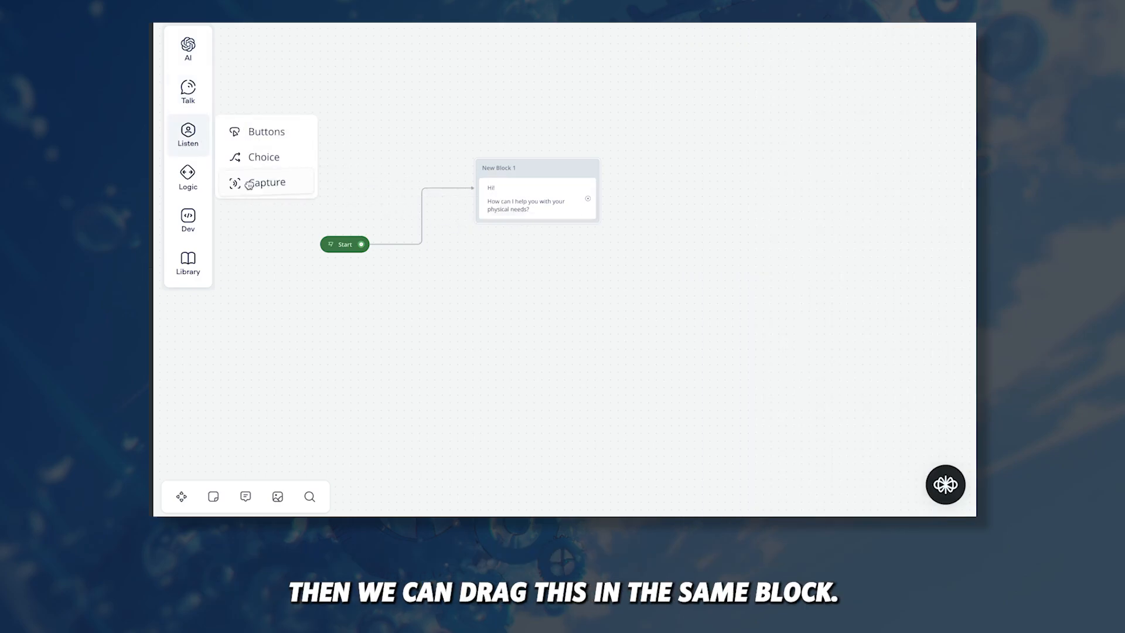
left_click_drag(250, 183, 528, 233)
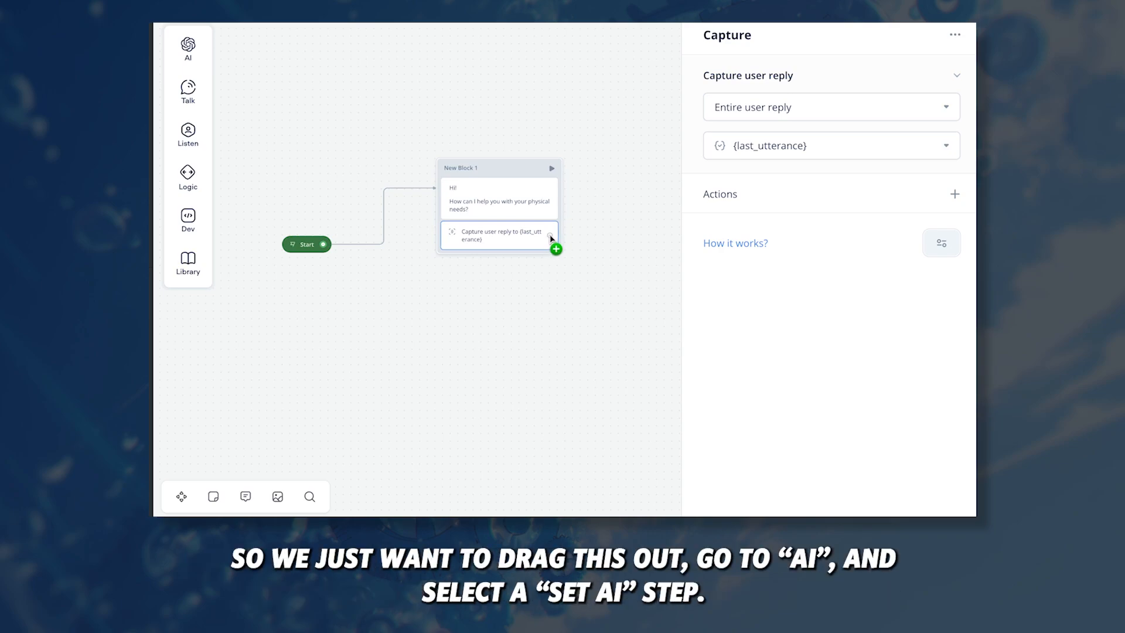
Step: Connect a new block with a Set AI step after the capture, labelled 'LOSE OR GAIN'
left_click_drag(554, 247, 644, 168)
mouse_move(693, 183)
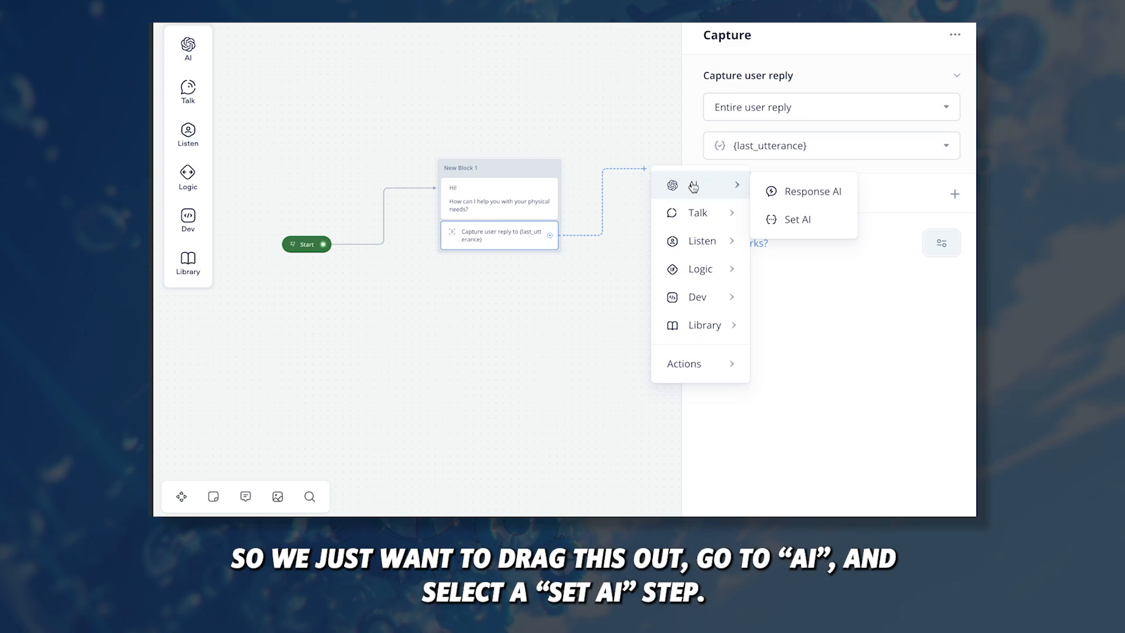
left_click(786, 220)
scroll(623, 252, "right", 2)
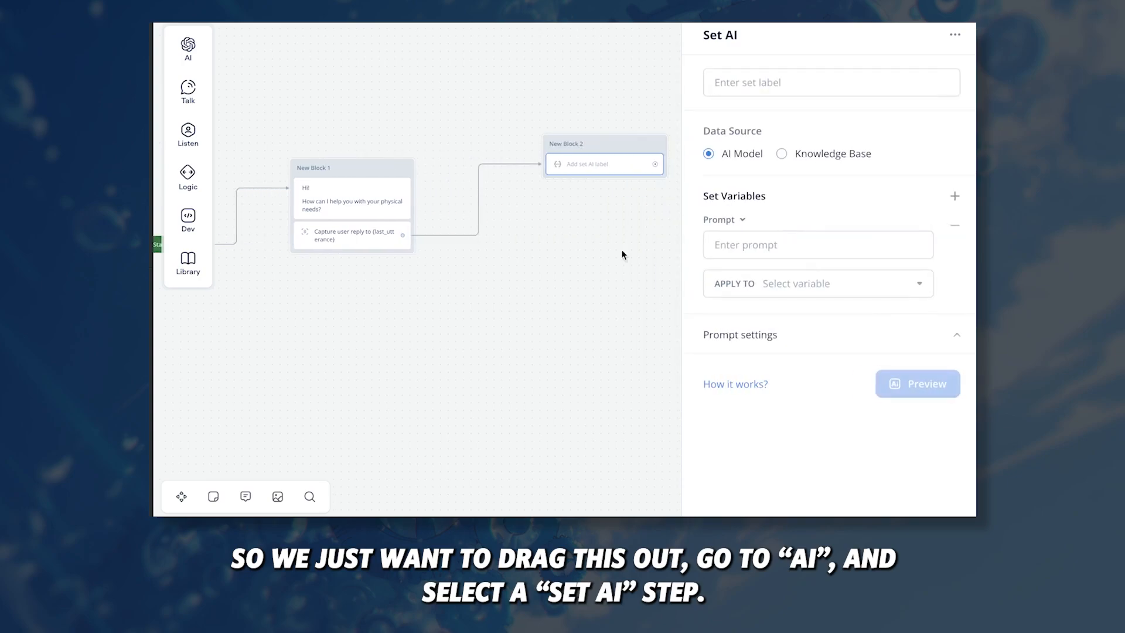
scroll(569, 249, "right", 2)
left_click(805, 83)
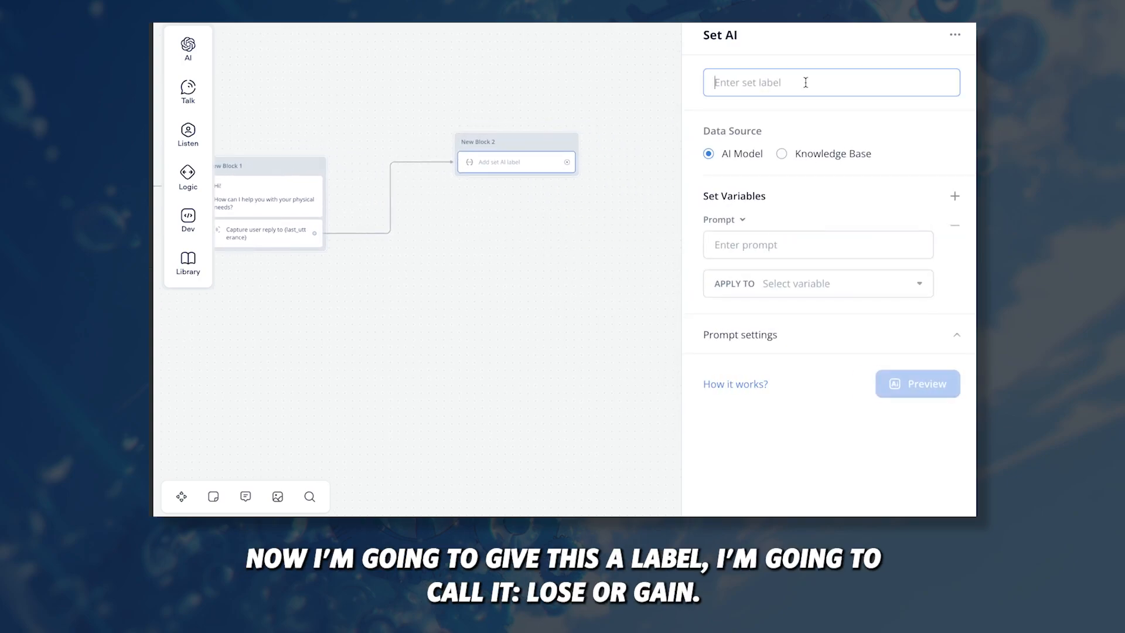
type("LOSE OR GAIN")
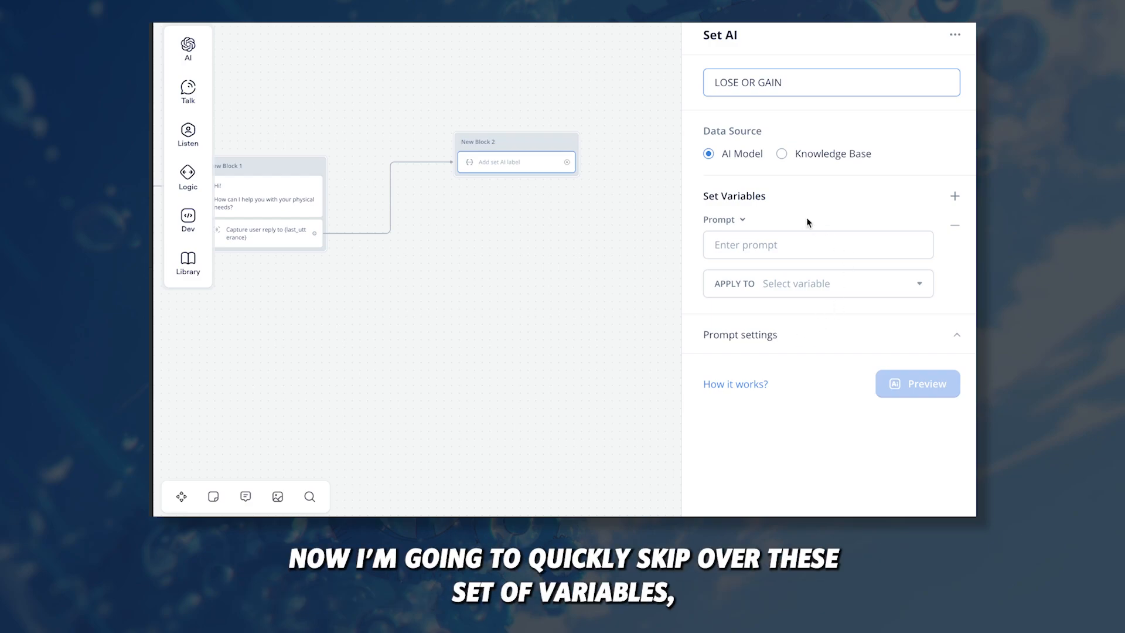
Step: Keep GPT-3.5 Turbo as the model in the LOSE OR GAIN step's prompt settings
left_click(780, 336)
scroll(781, 338, "down", 2)
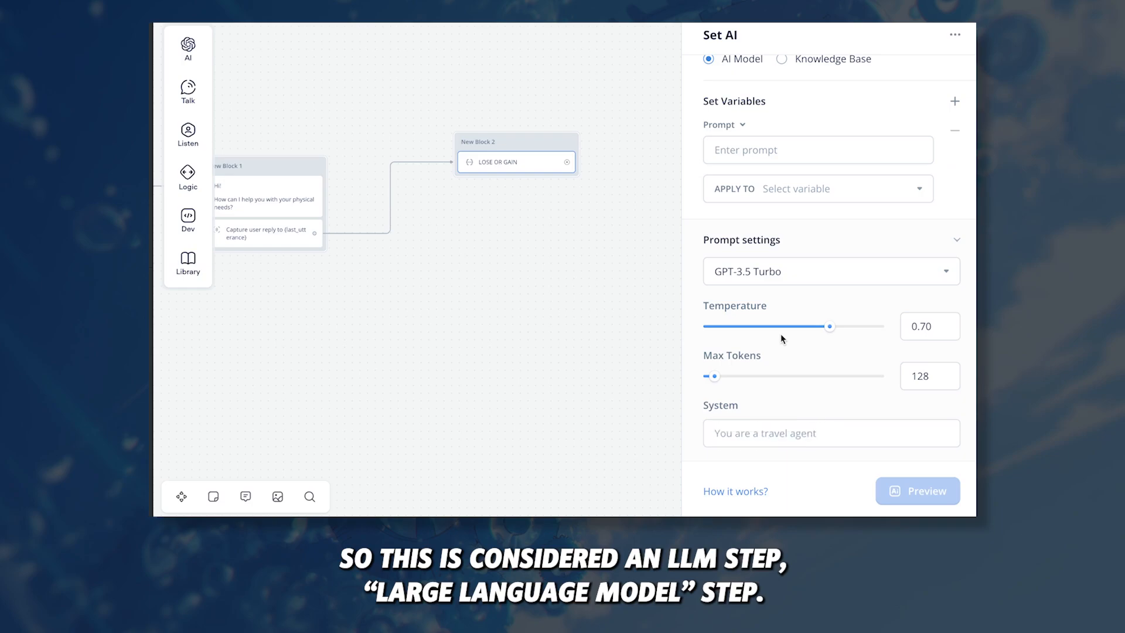
left_click(761, 273)
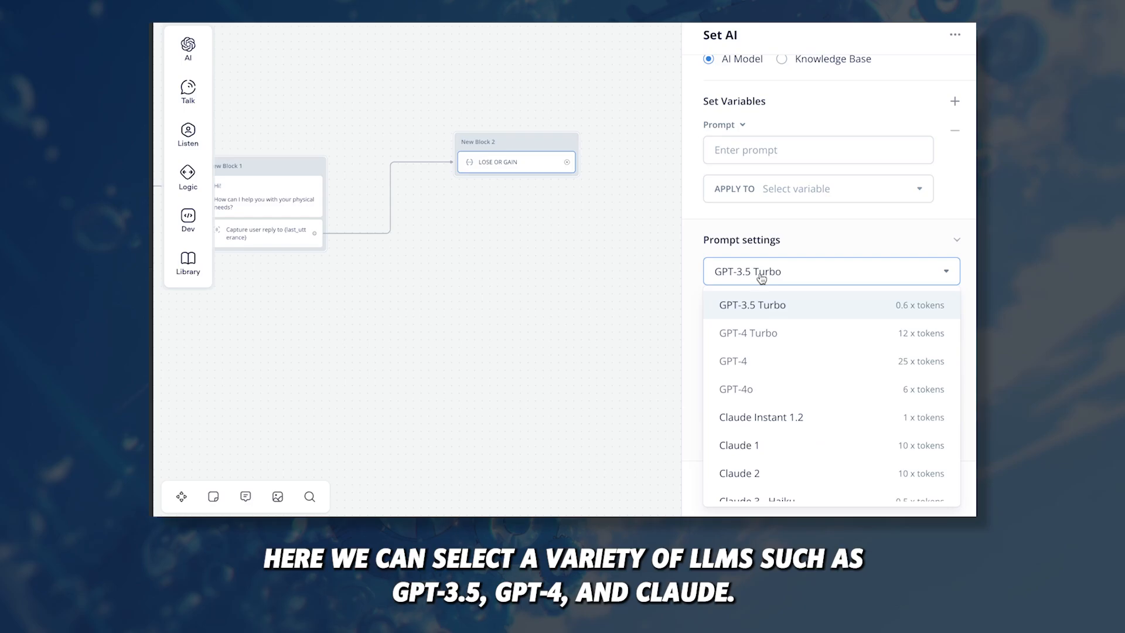
scroll(758, 360, "down", 3)
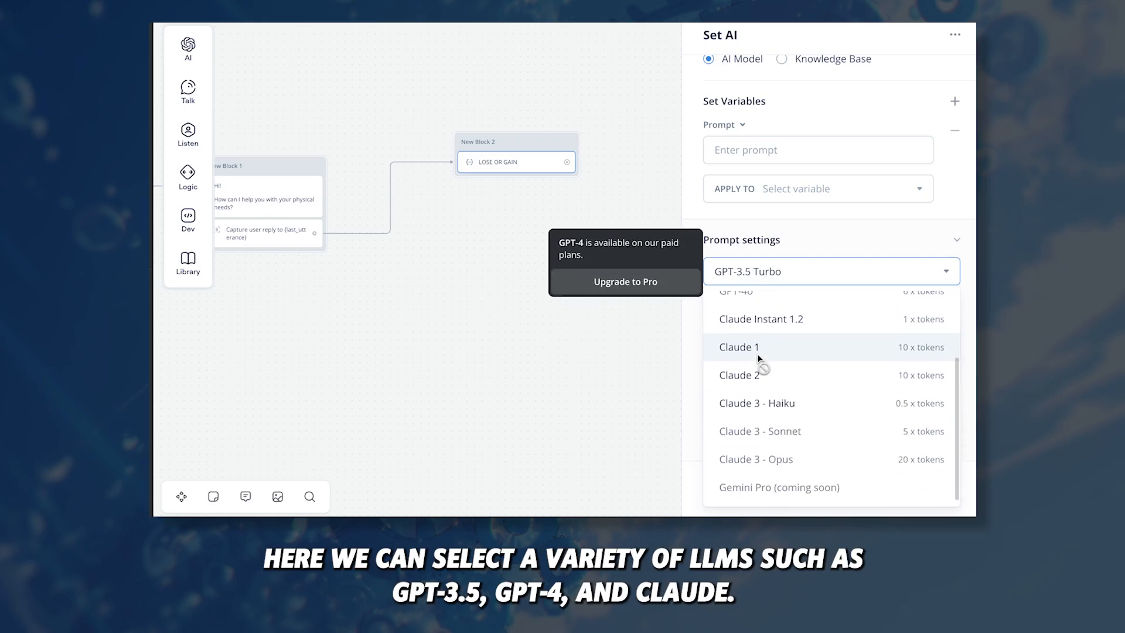
scroll(762, 367, "up", 3)
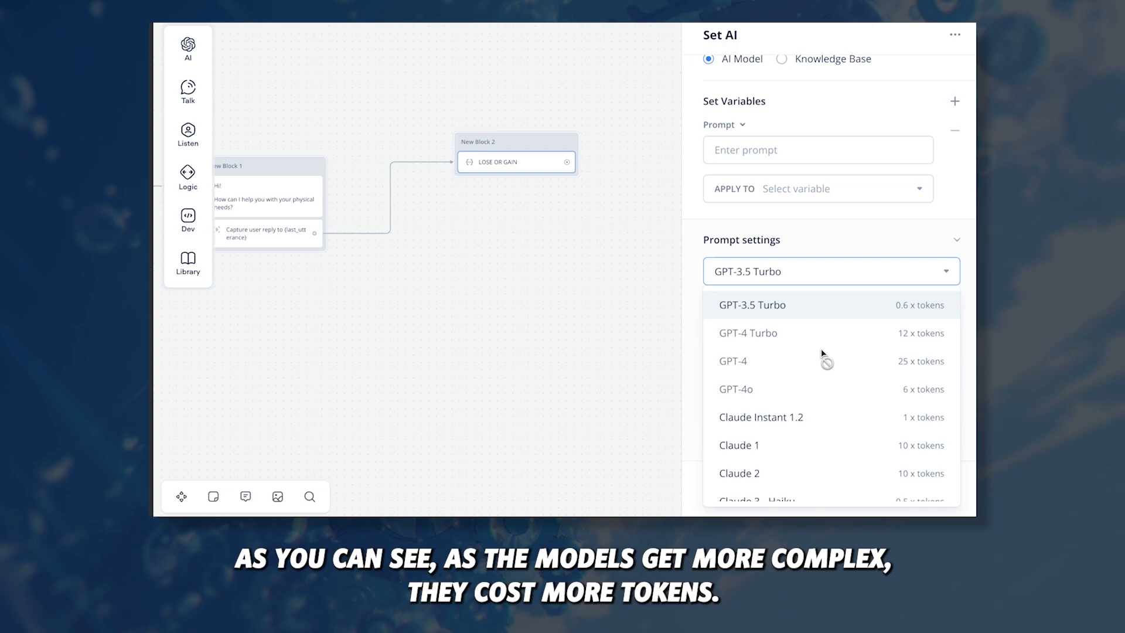
mouse_move(908, 359)
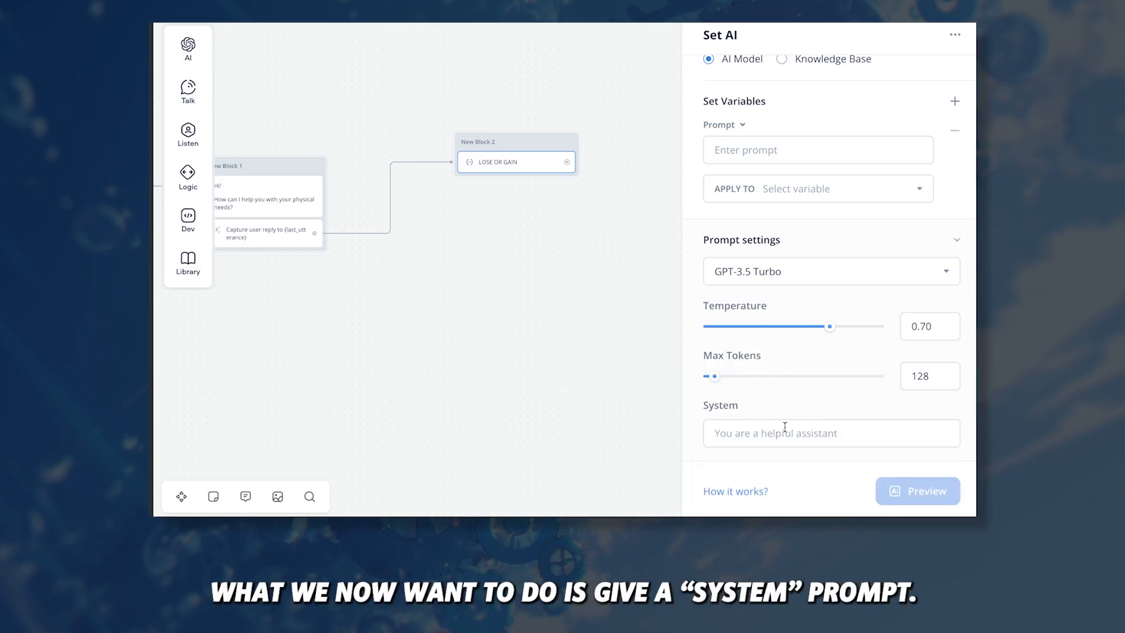
left_click(781, 432)
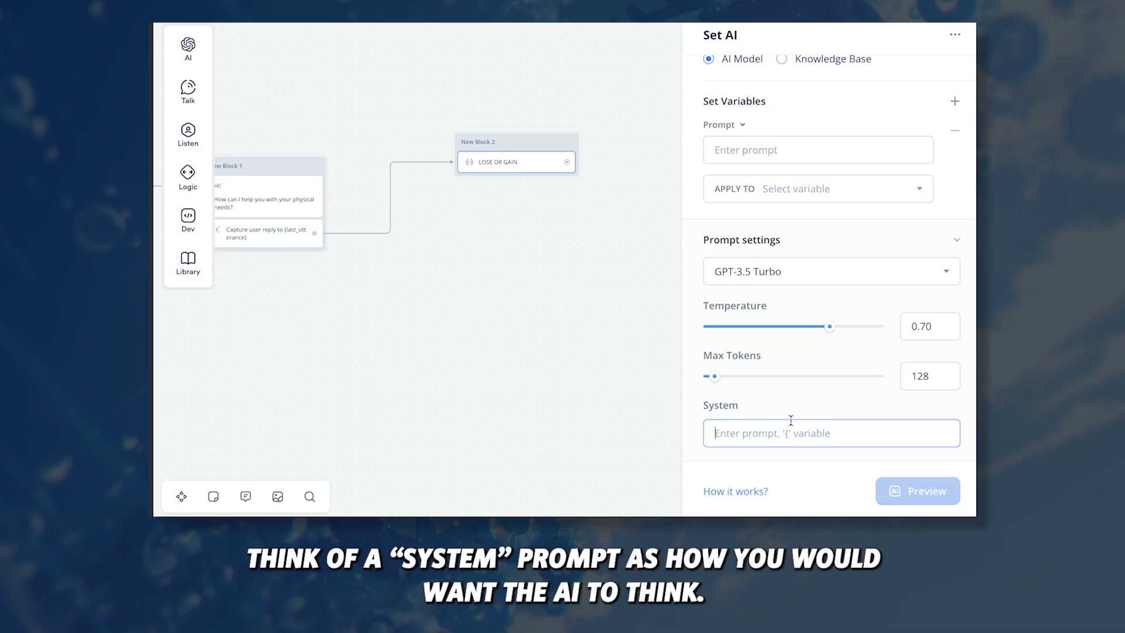
Step: Paste the query-analysis-expert system prompt on weight loss versus muscle gain into the System field
left_click(776, 153)
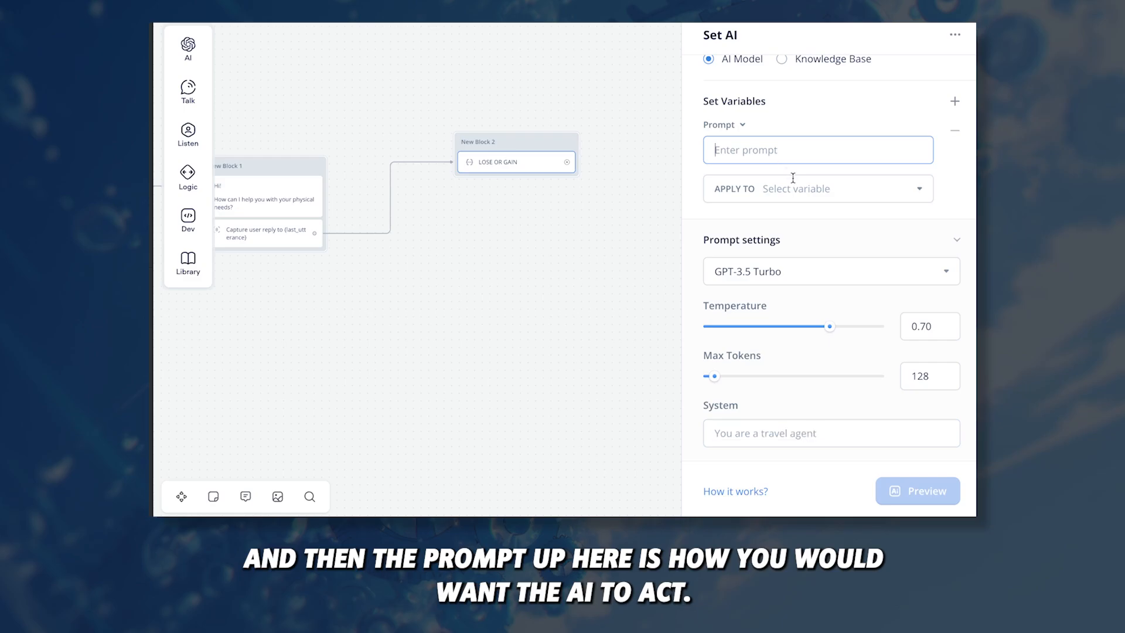
left_click(772, 435)
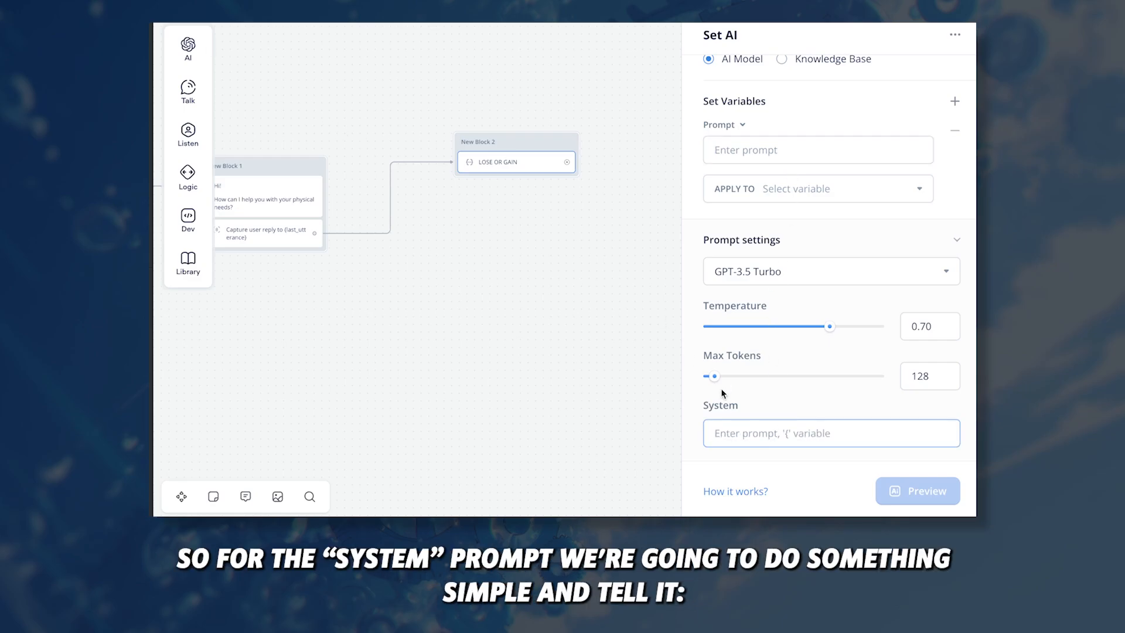
type("You are a user query analysis expert. You are meant to analyze a user message, and determine whether they need help losing weight, or gaining muscle.")
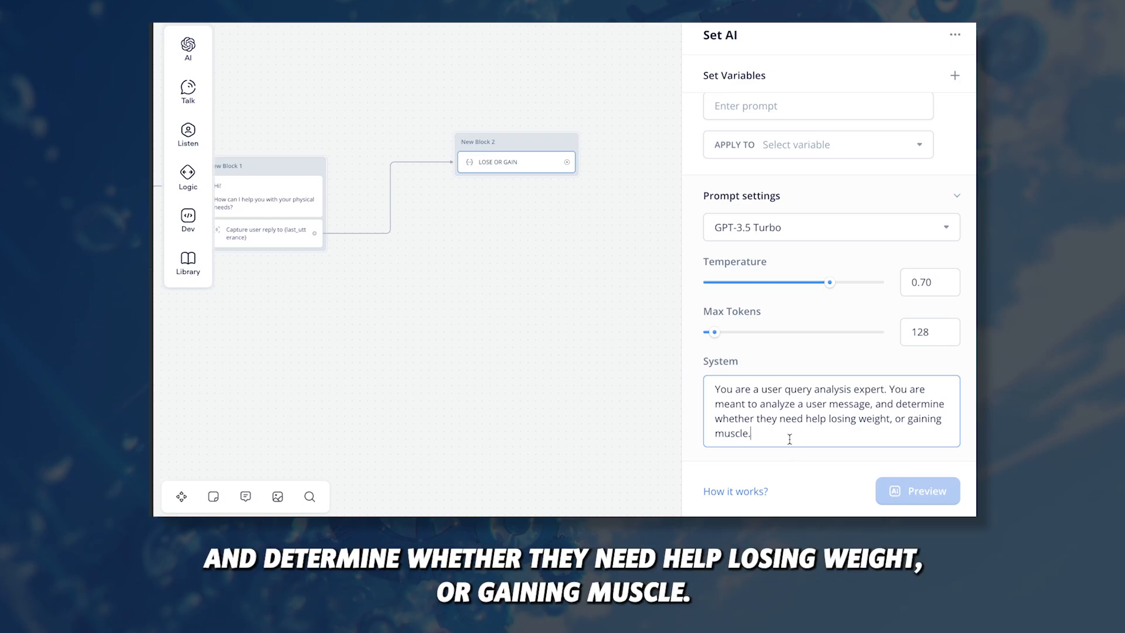
left_click_drag(766, 311, 680, 312)
left_click(795, 313)
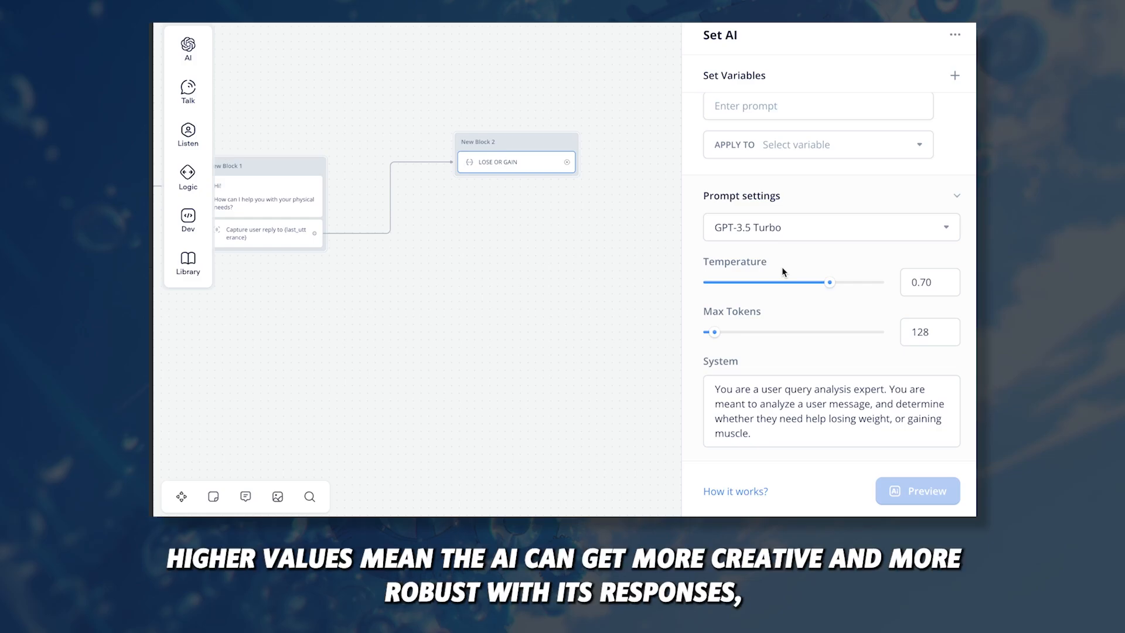
Step: Set the LOSE OR GAIN temperature slider to 0.30
left_click_drag(824, 280, 734, 281)
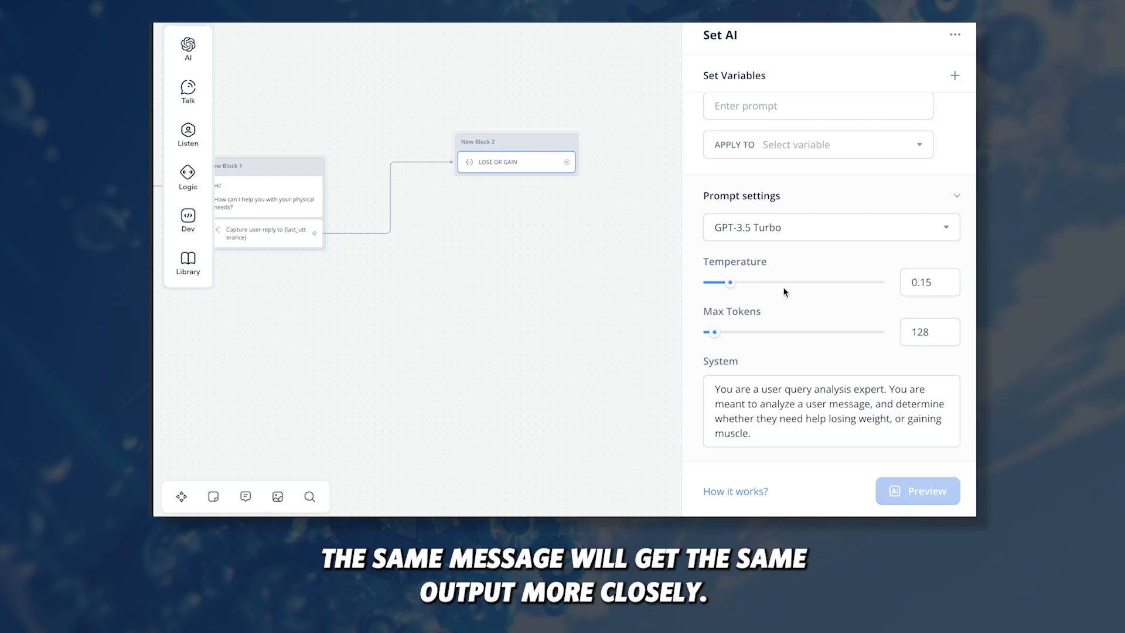
left_click_drag(733, 281, 757, 282)
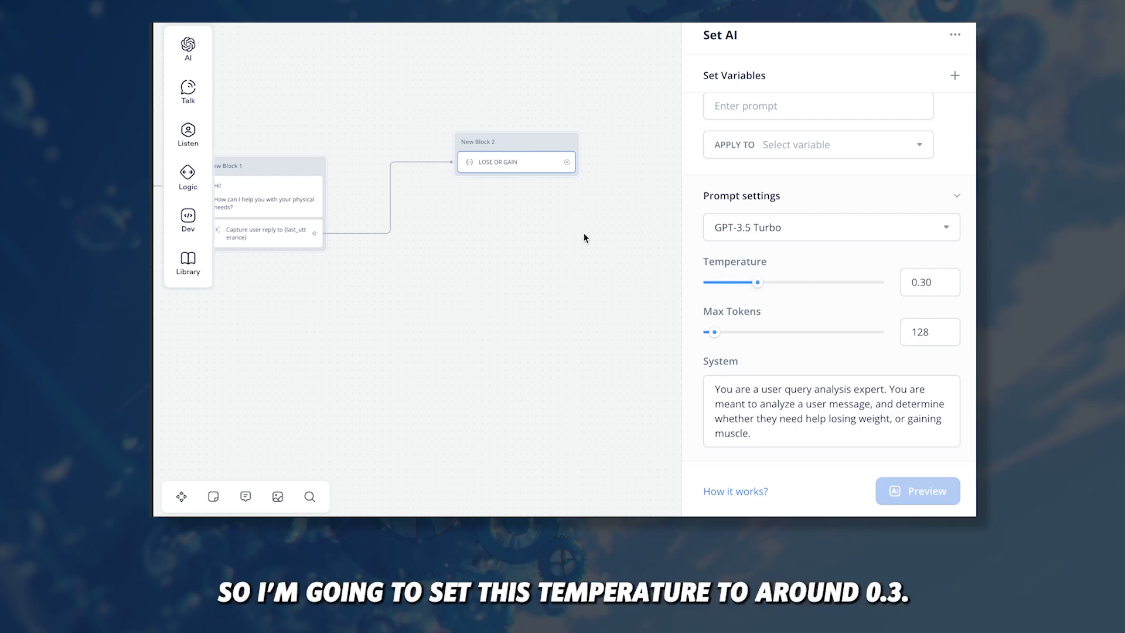
scroll(788, 251, "up", 3)
left_click(793, 250)
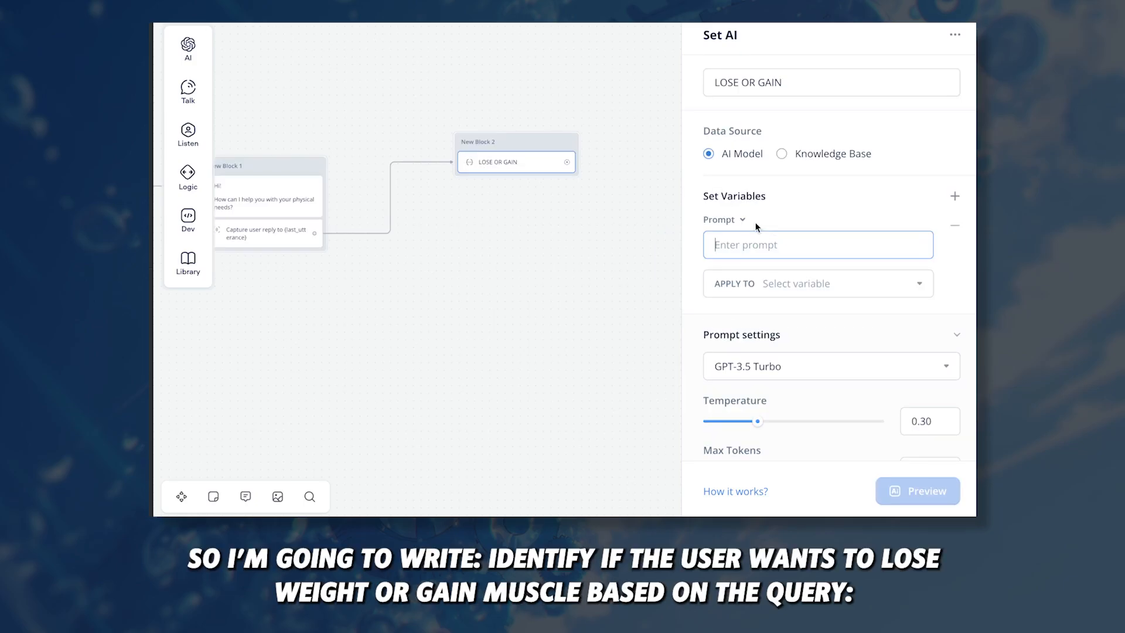
Step: Write the prompt line asking whether the user wants to lose weight or gain muscle, inserting {last_utterance}
type("Identify if the user wants to lose weight or gain muscle based on the q")
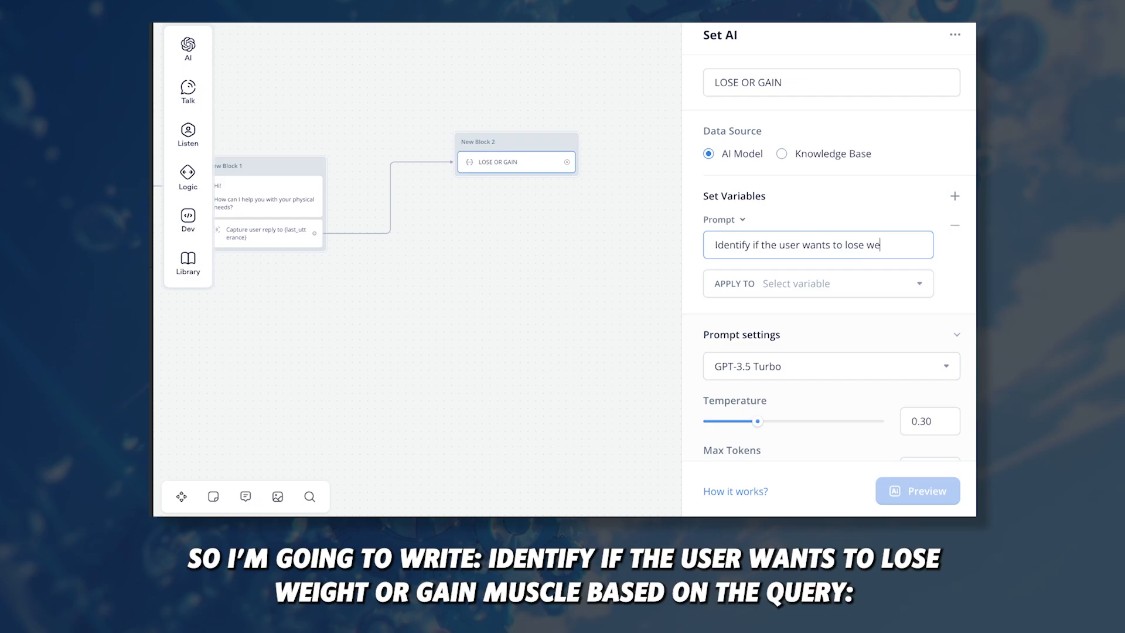
type("uery:")
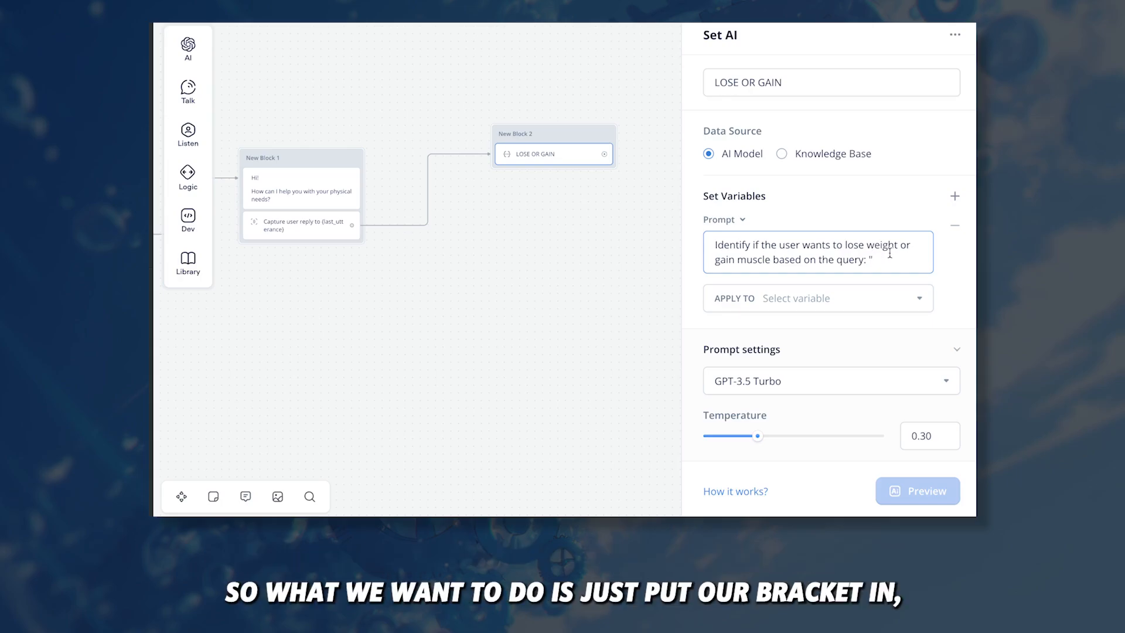
type("{")
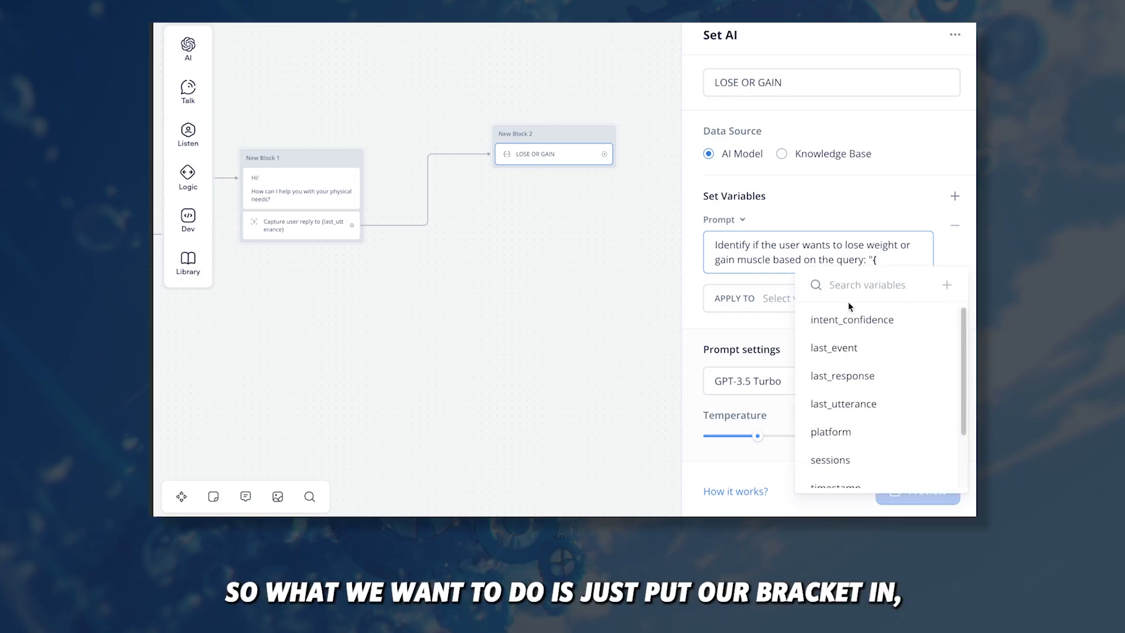
scroll(850, 391, "down", 1)
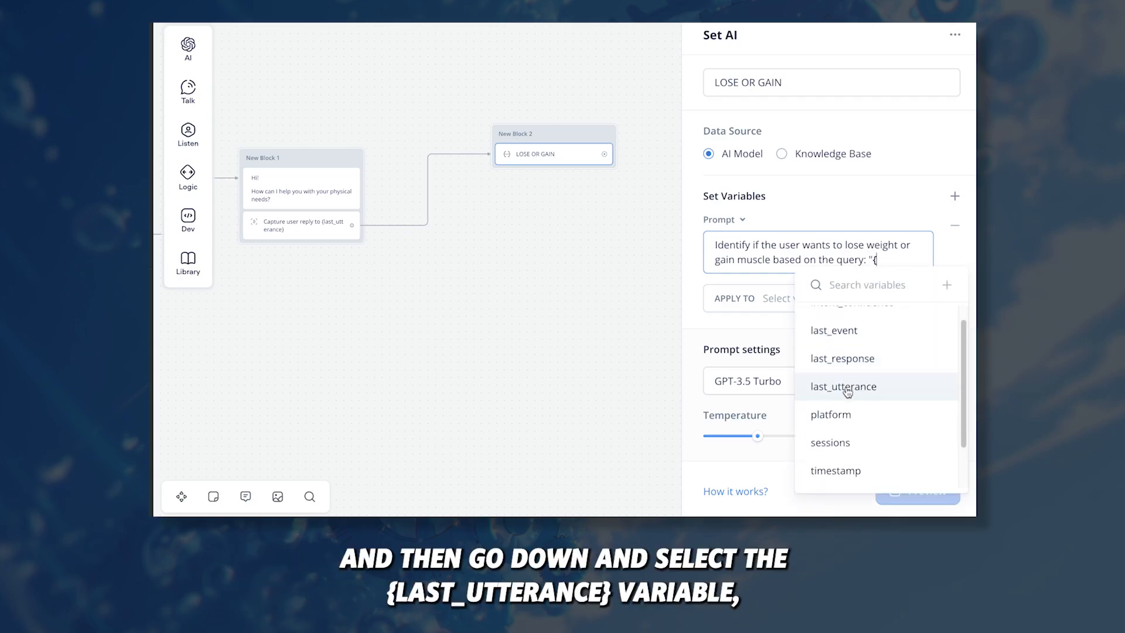
left_click(853, 388)
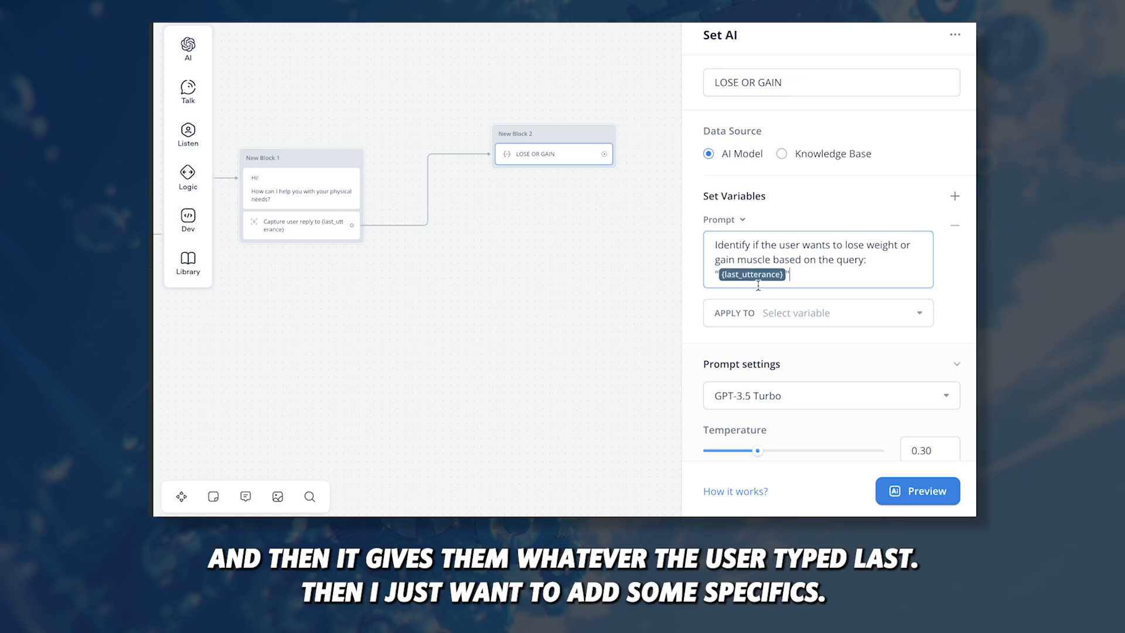
Step: Add rules to reply only "LOSS" for weight loss and only "GAIN" for muscle gain
key("Return")
key("Return")
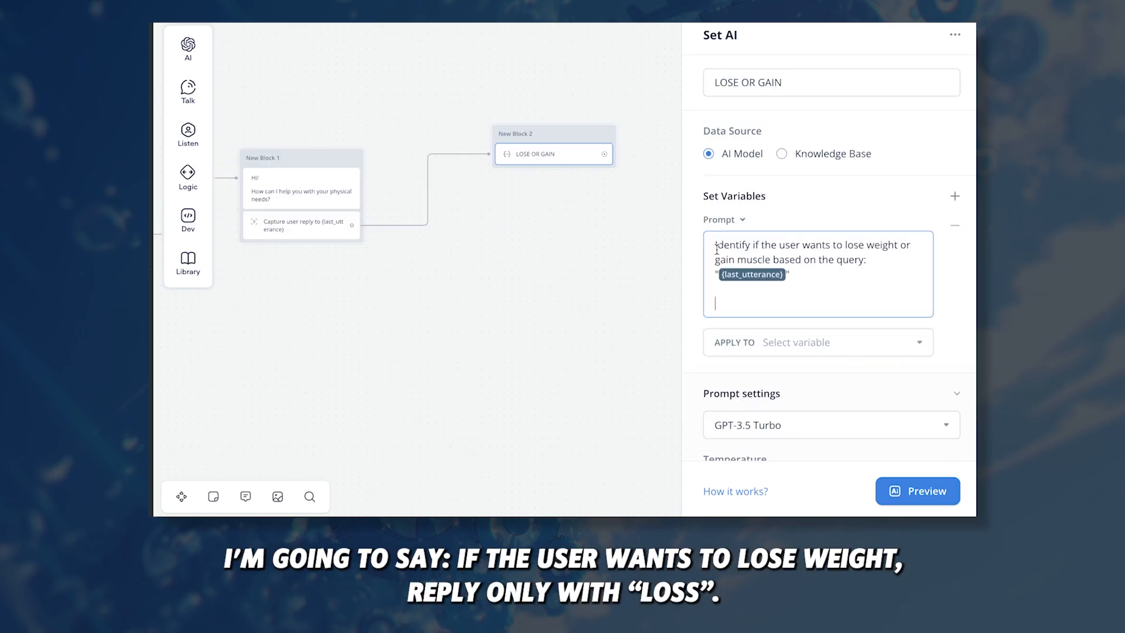
type("If the user wants to lose ")
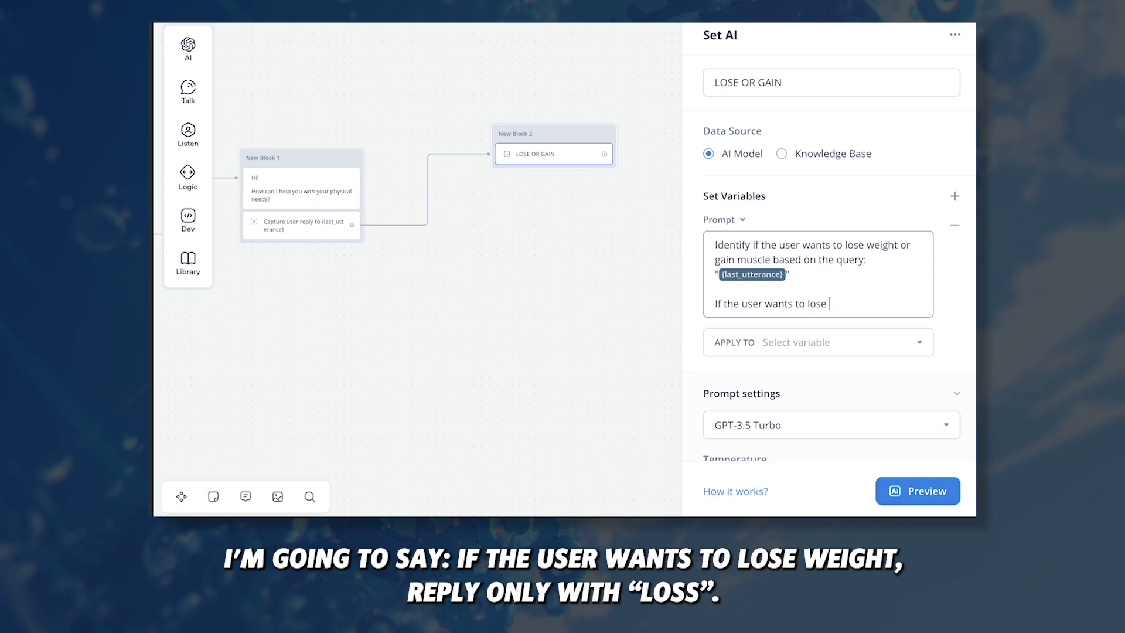
type("weight, reply only with \"LOSS\"")
key("Return")
key("Return")
type("If the user ")
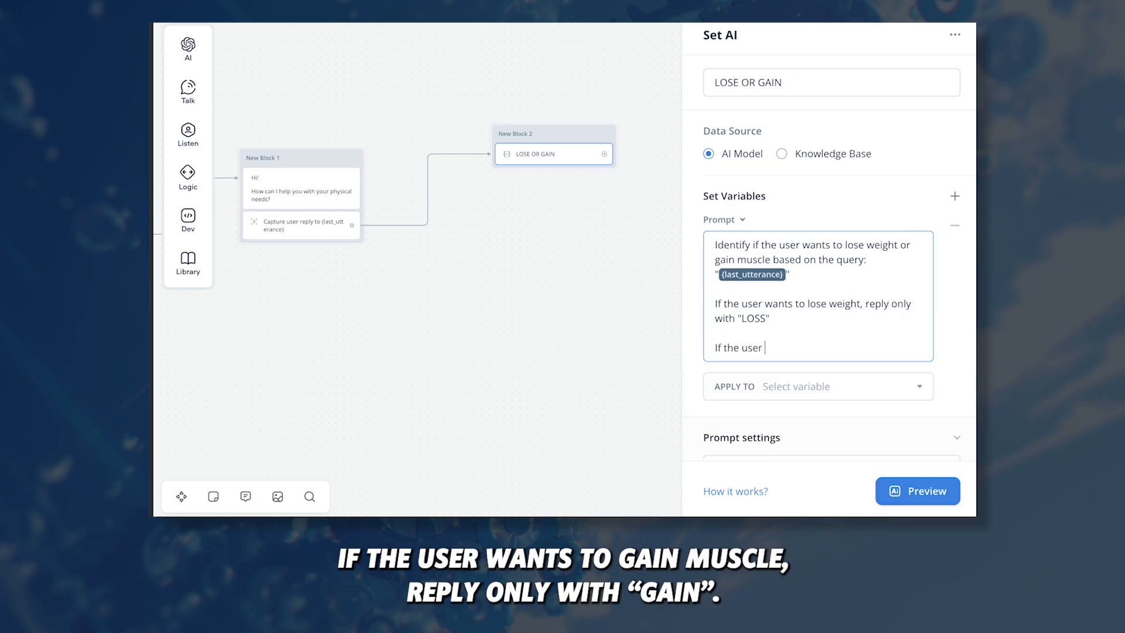
type("wants to gain muscl")
type("e, reply only with \"GAIN\"")
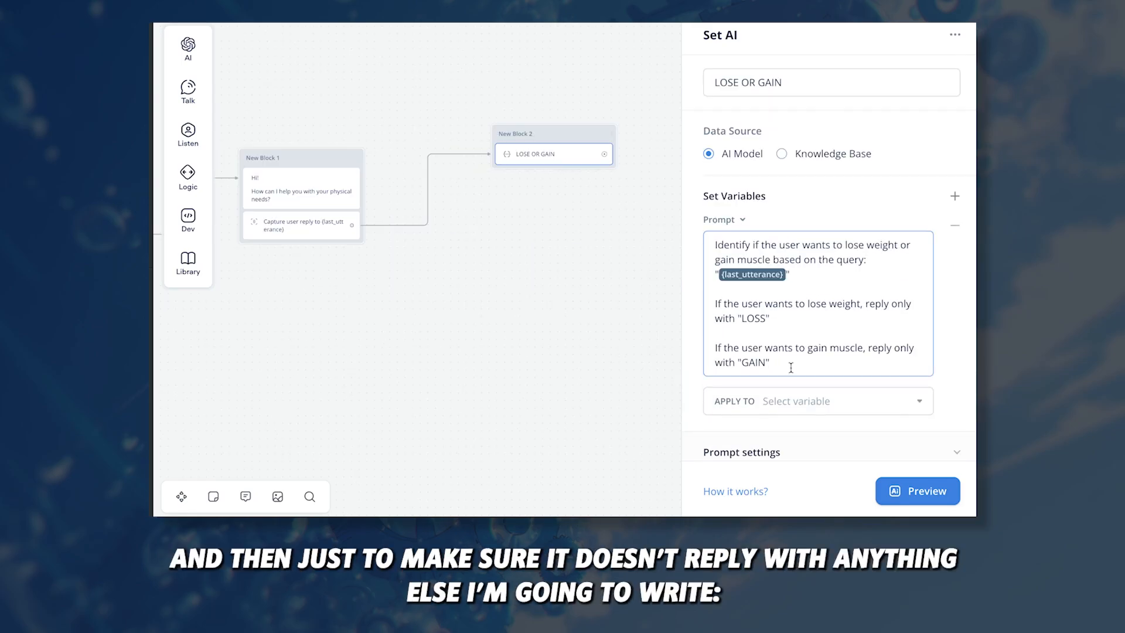
key("Return")
key("Return")
type("Y")
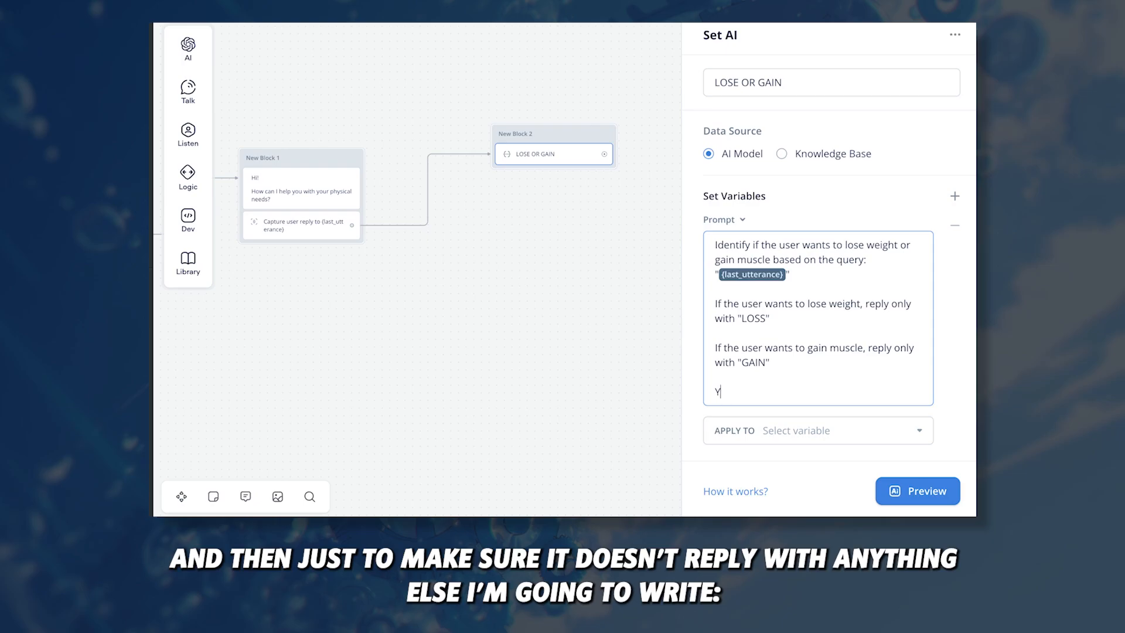
type("ou should only reply with \"")
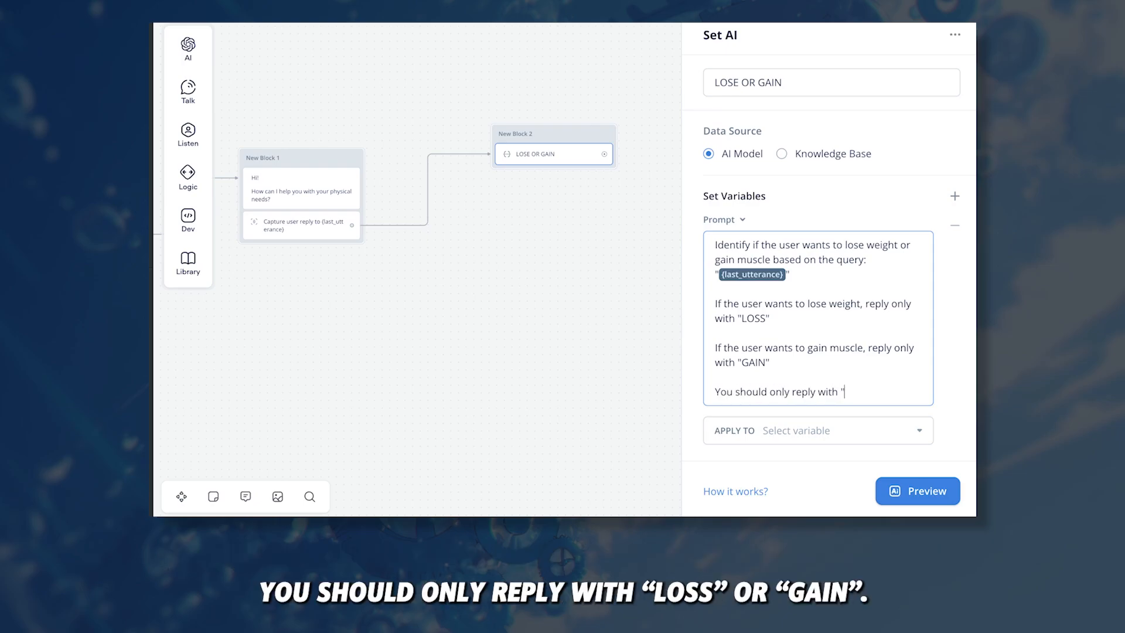
type("LOSS\" or \"GAIN\"")
scroll(764, 252, "down", 3)
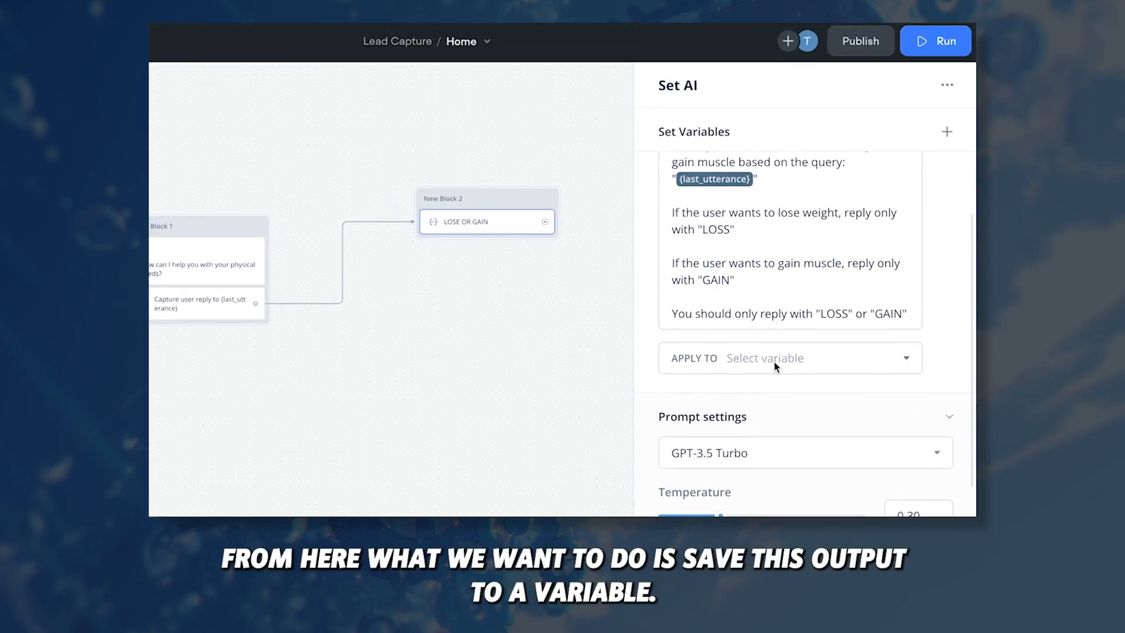
Step: Apply the AI output to a newly created variable named gainORloss
left_click(774, 361)
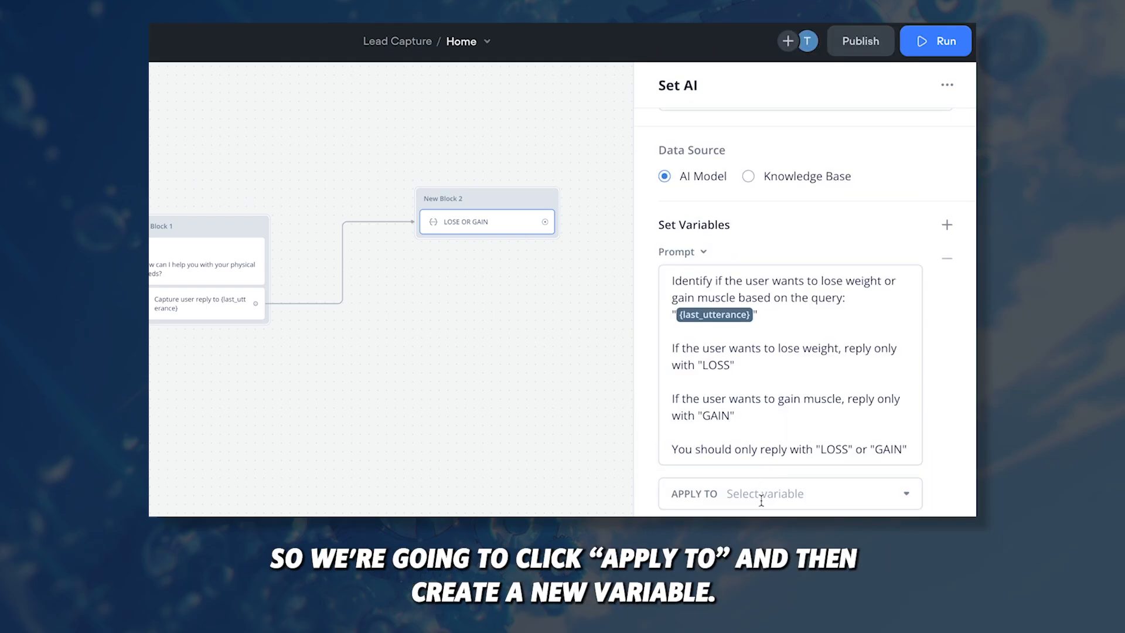
left_click(770, 495)
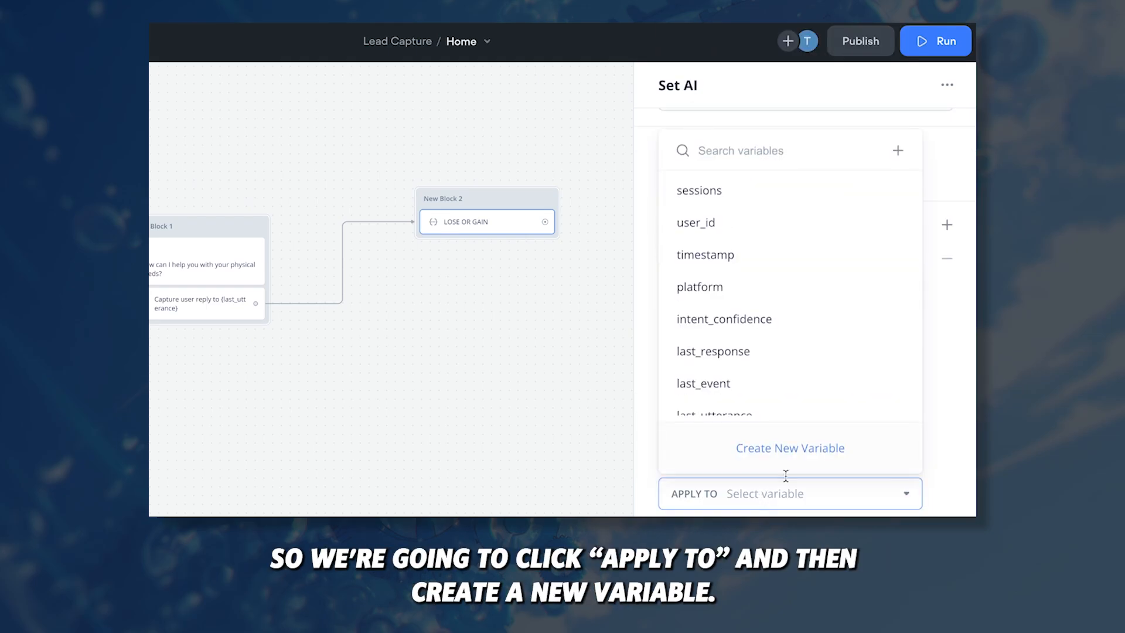
left_click(780, 449)
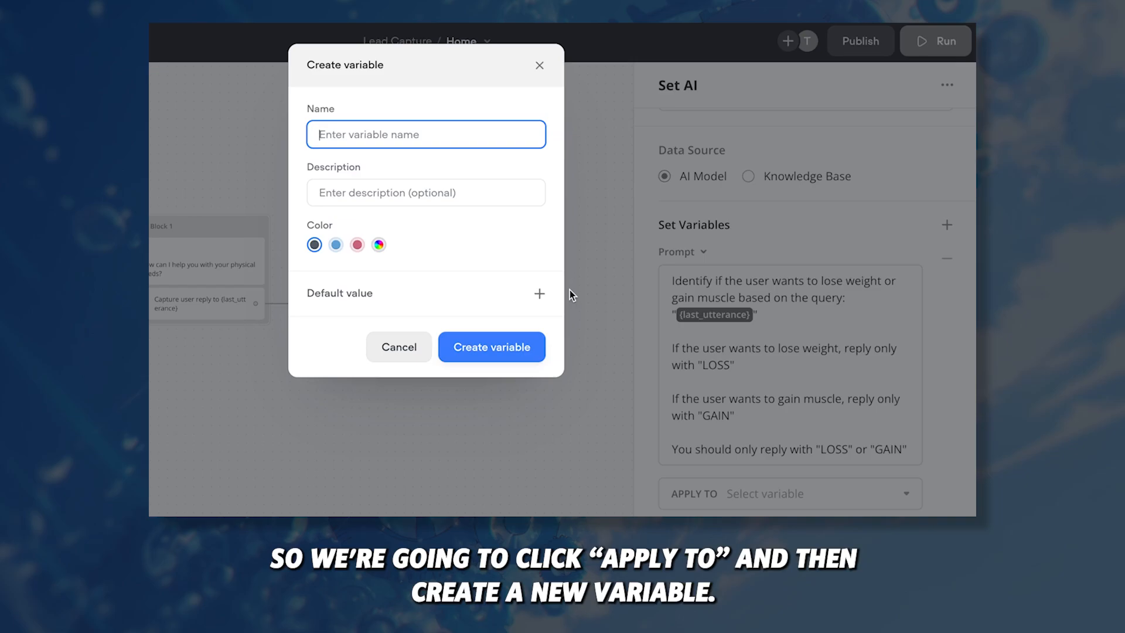
type("gainOR")
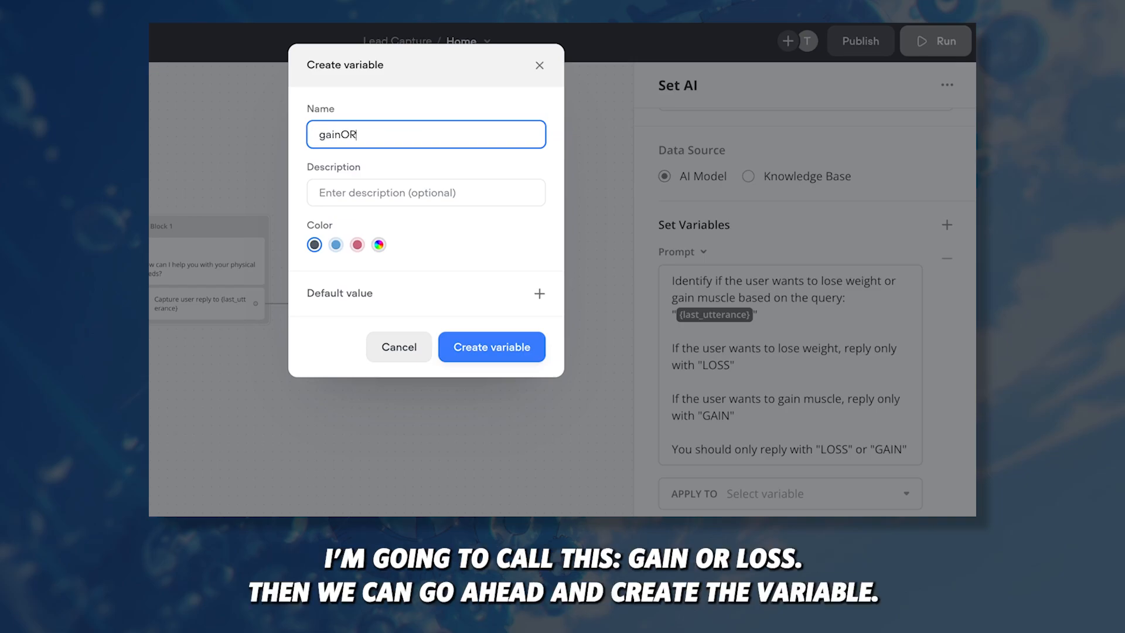
type("loss")
left_click(490, 346)
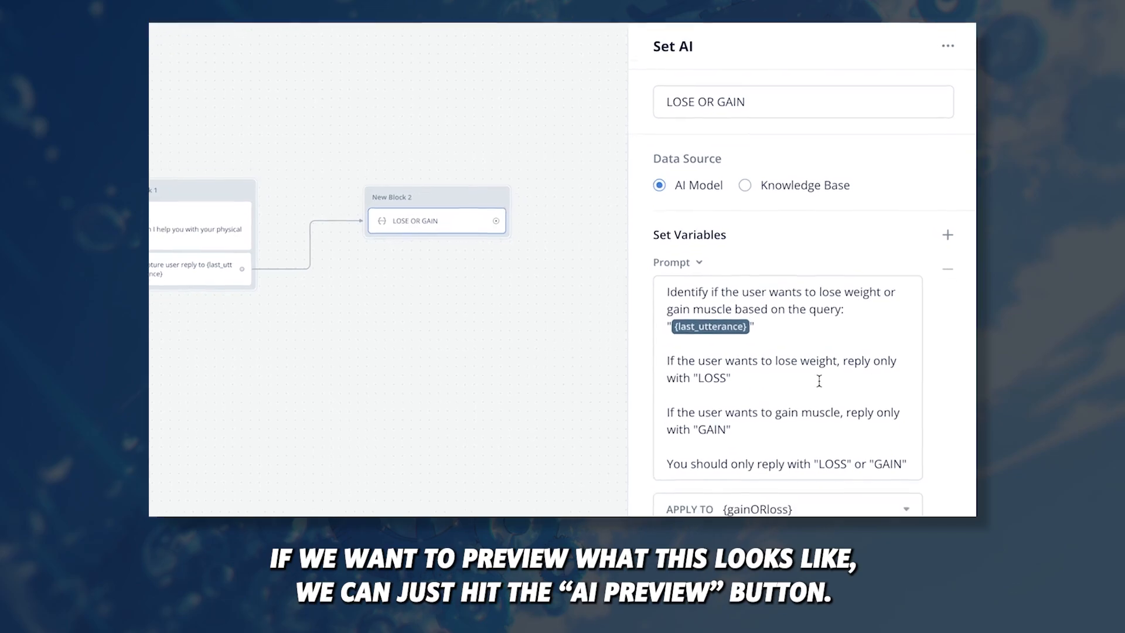
Step: Preview the AI step with 'i have too much fat' to get LOSS
left_click(890, 487)
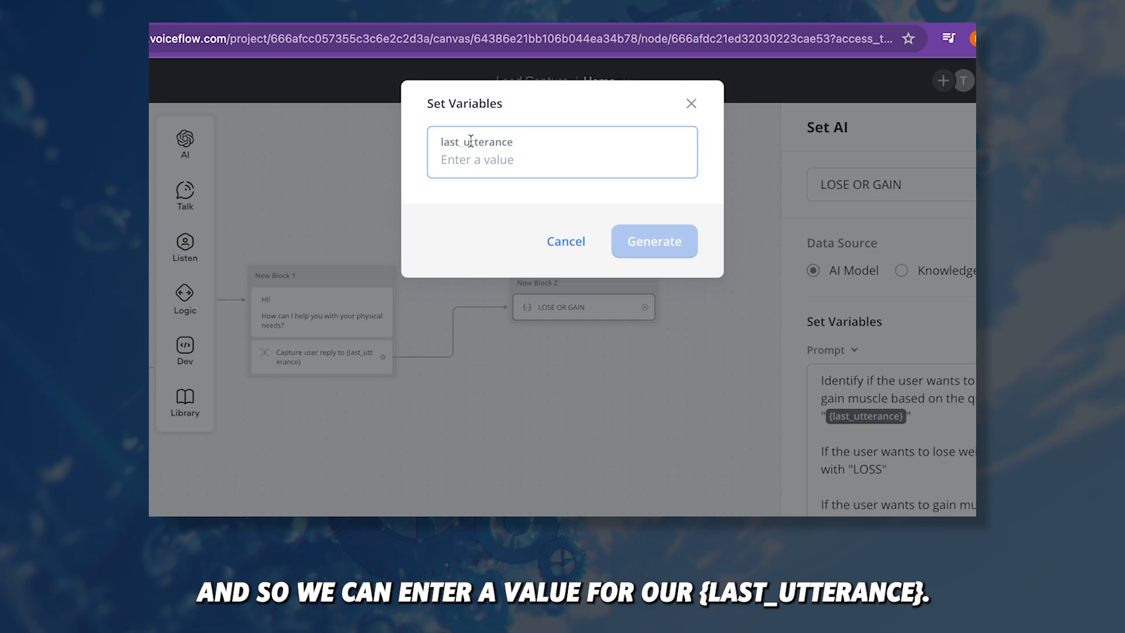
type("i have too much fat")
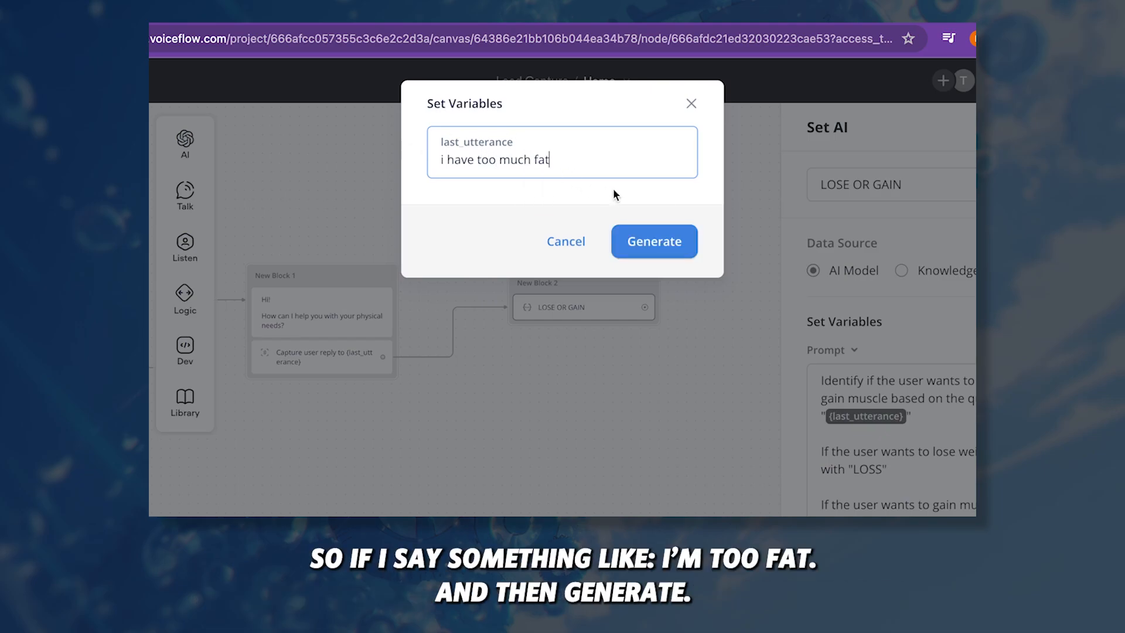
left_click(650, 241)
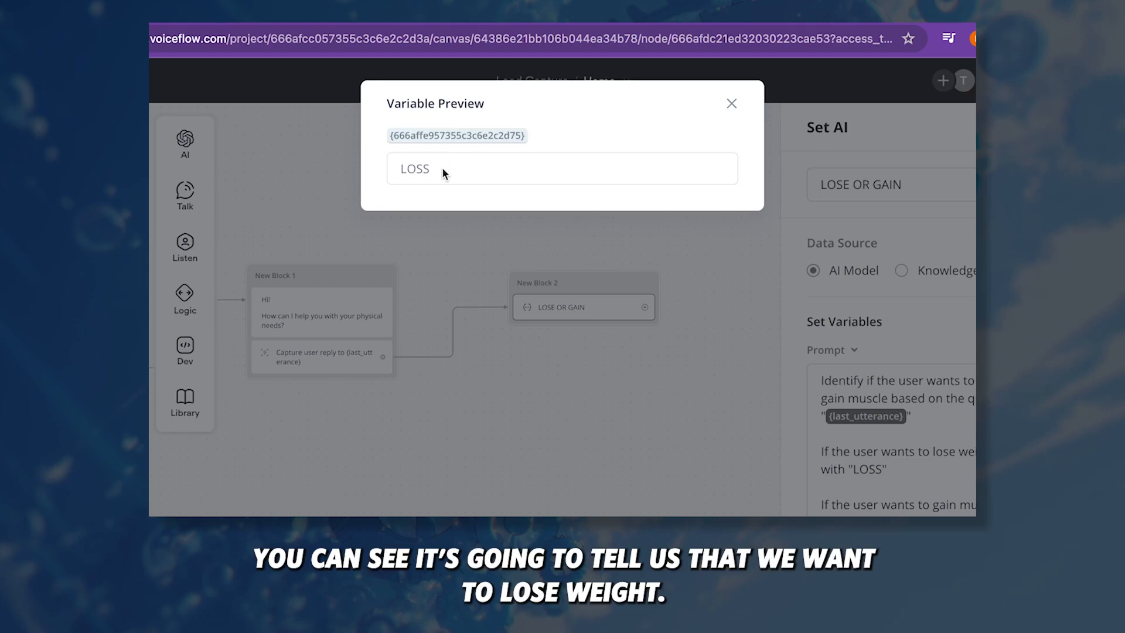
Step: Rerun the preview with 'im too skinny' and confirm the variable returns GAIN
left_click(731, 104)
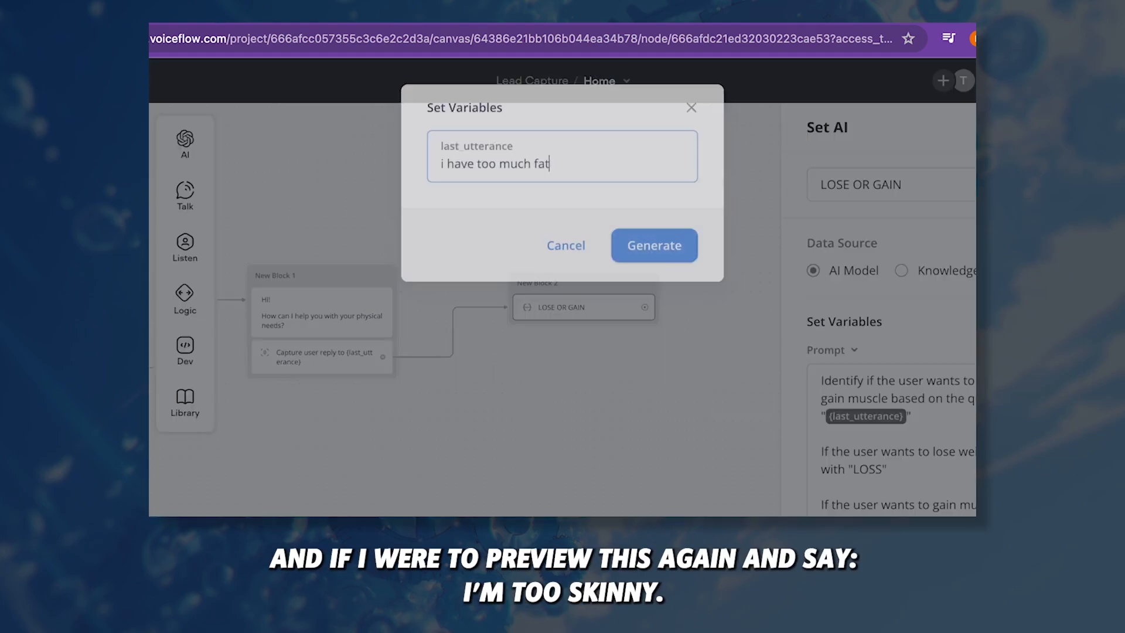
key("ctrl+a")
type("im too skinny")
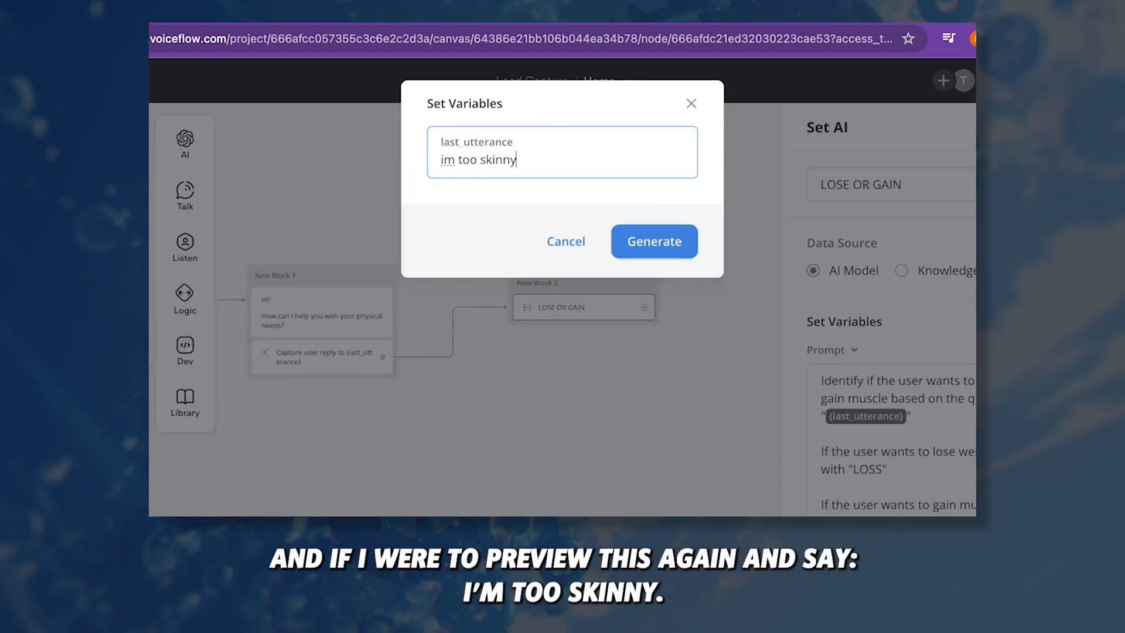
left_click(639, 231)
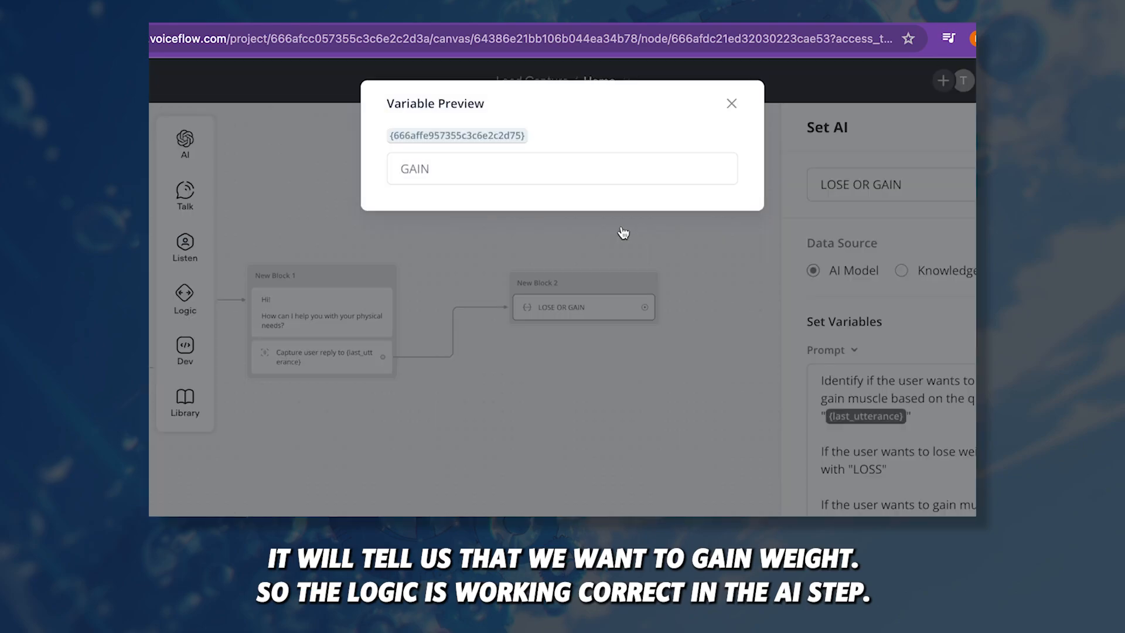
left_click_drag(486, 177, 353, 179)
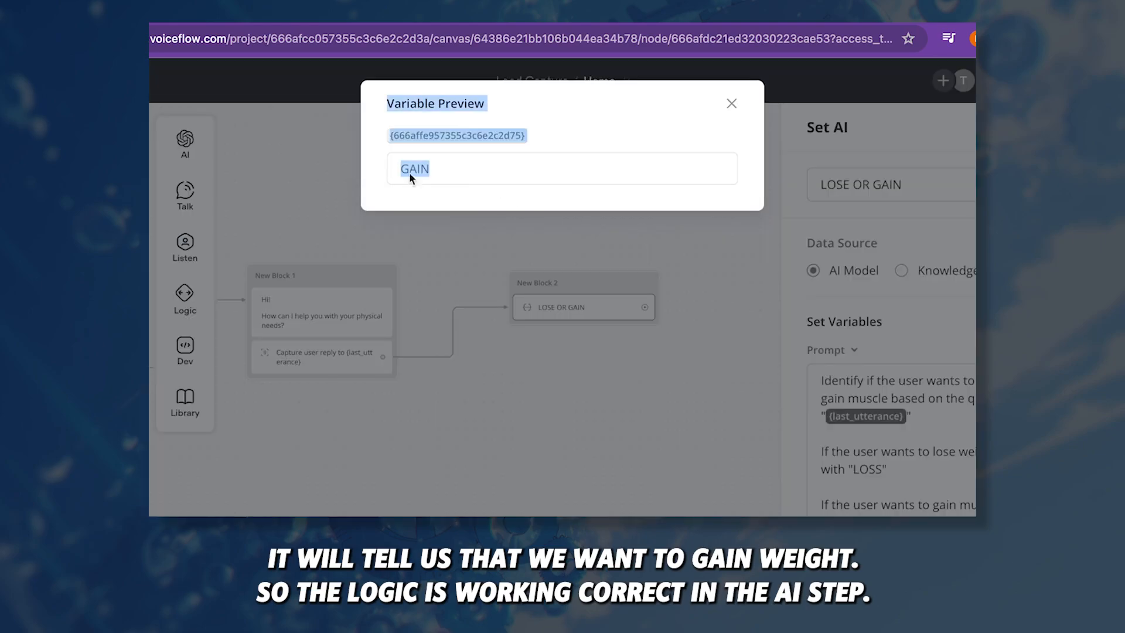
Step: Connect a new Logic > Condition step after the LOSE OR GAIN block
left_click(732, 105)
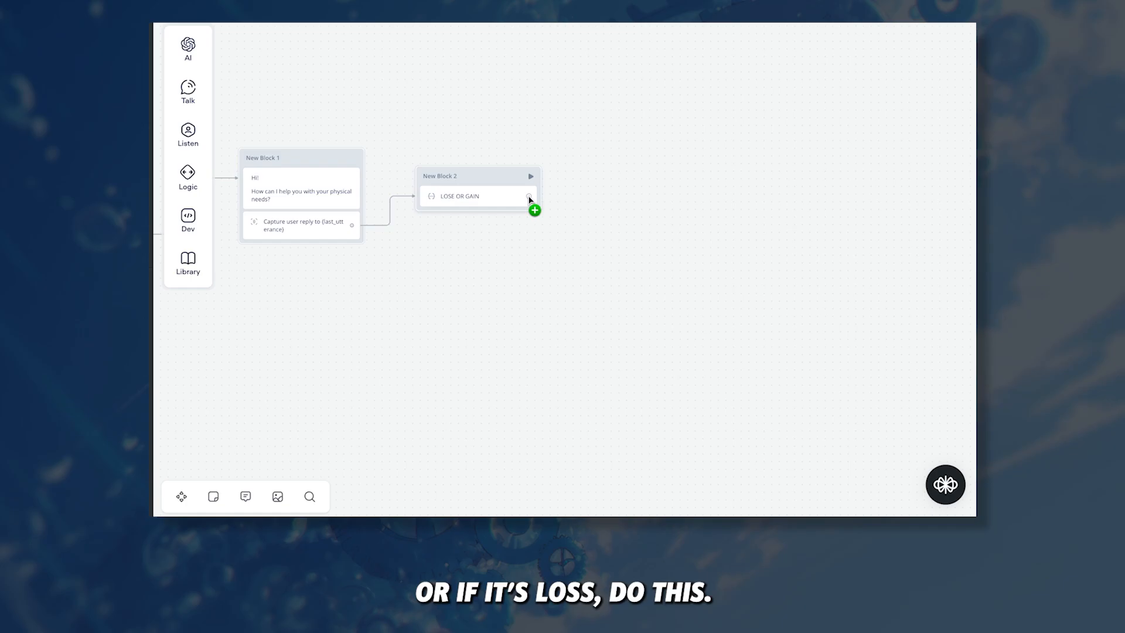
left_click_drag(529, 198, 613, 155)
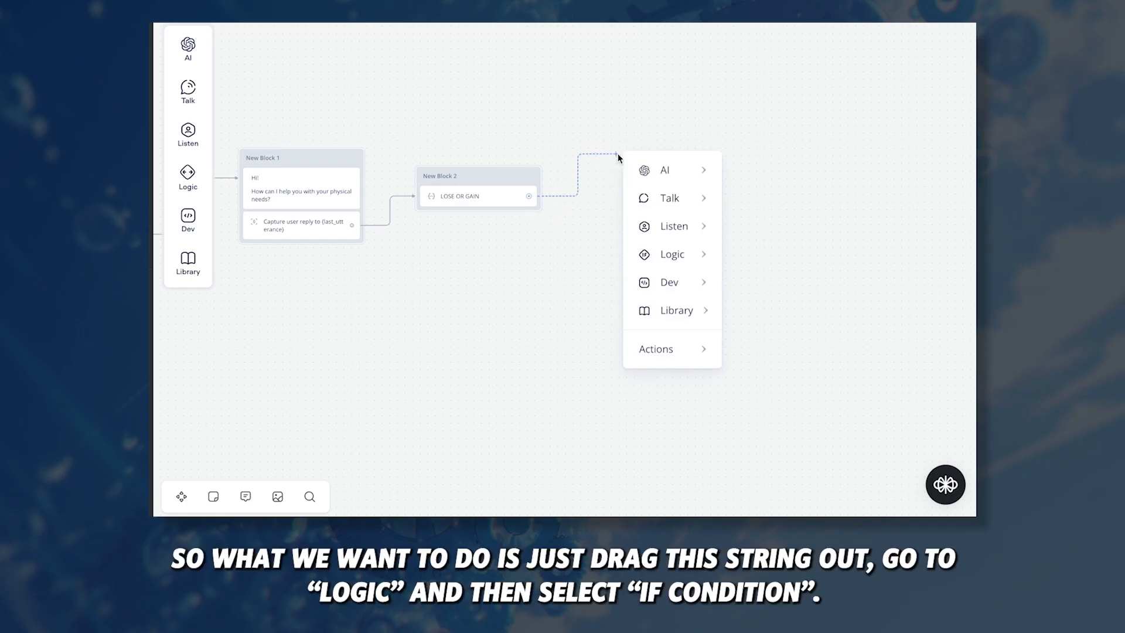
mouse_move(680, 254)
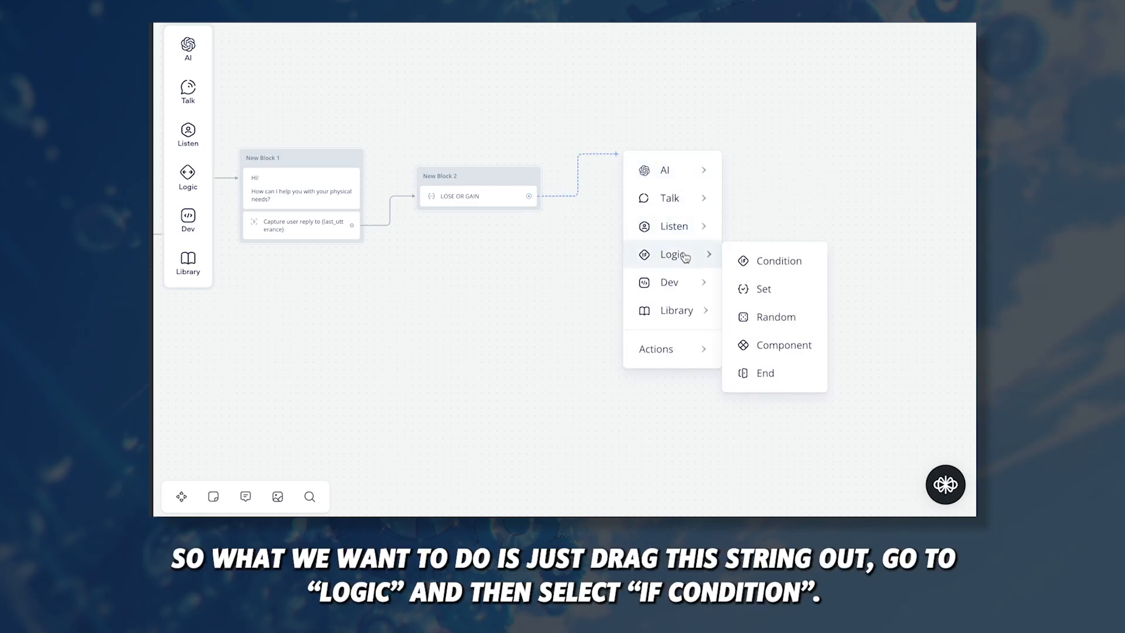
left_click(759, 264)
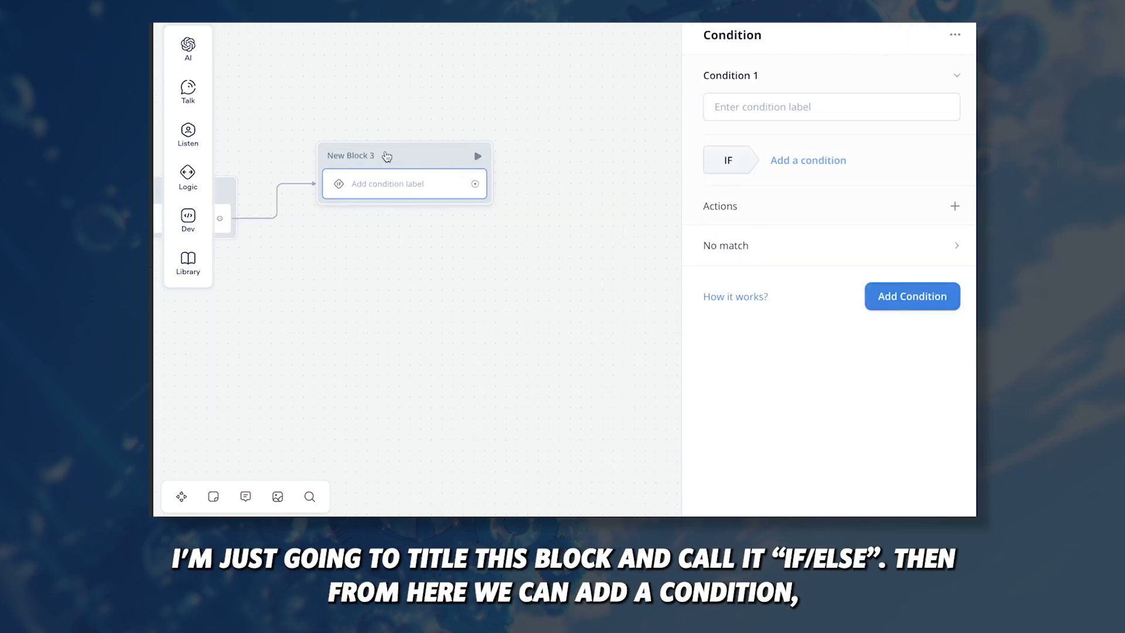
left_click(387, 155)
Step: Rename the block 'IF/ ELSE' and add a first condition: gainORloss is GAIN
key("ctrl+a")
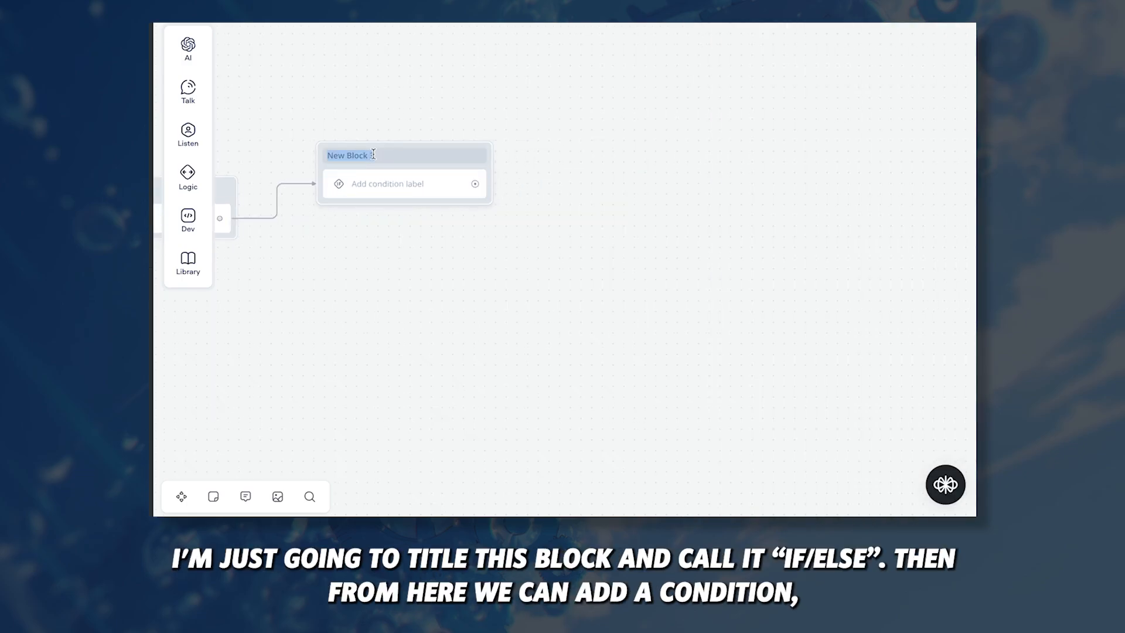
type("IF/ ELSE")
key("Return")
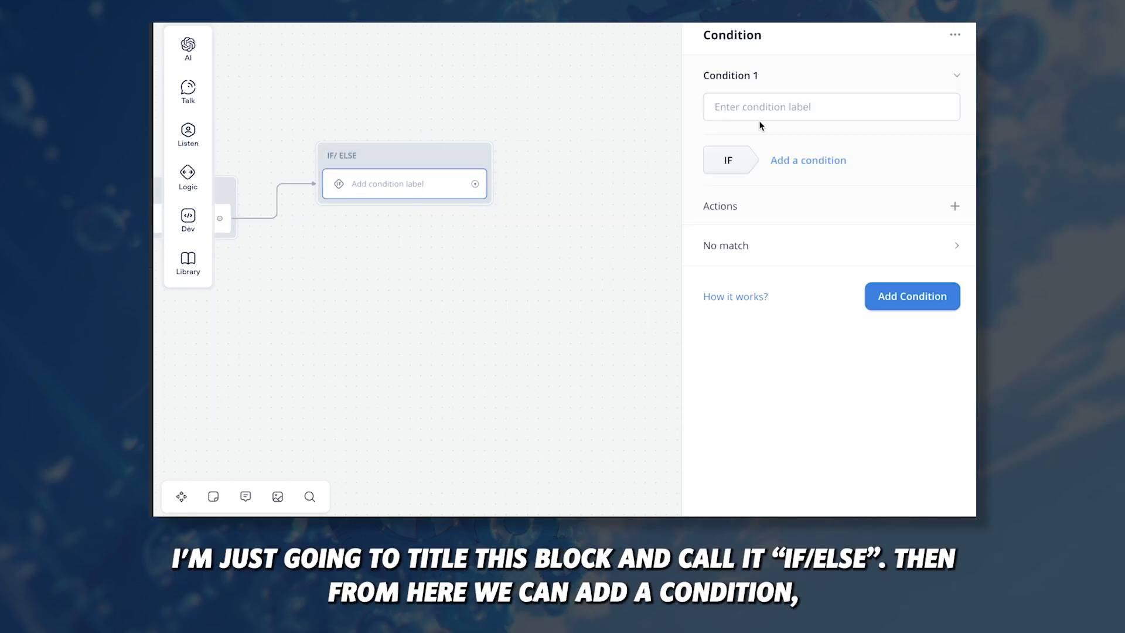
left_click(808, 162)
left_click(805, 188)
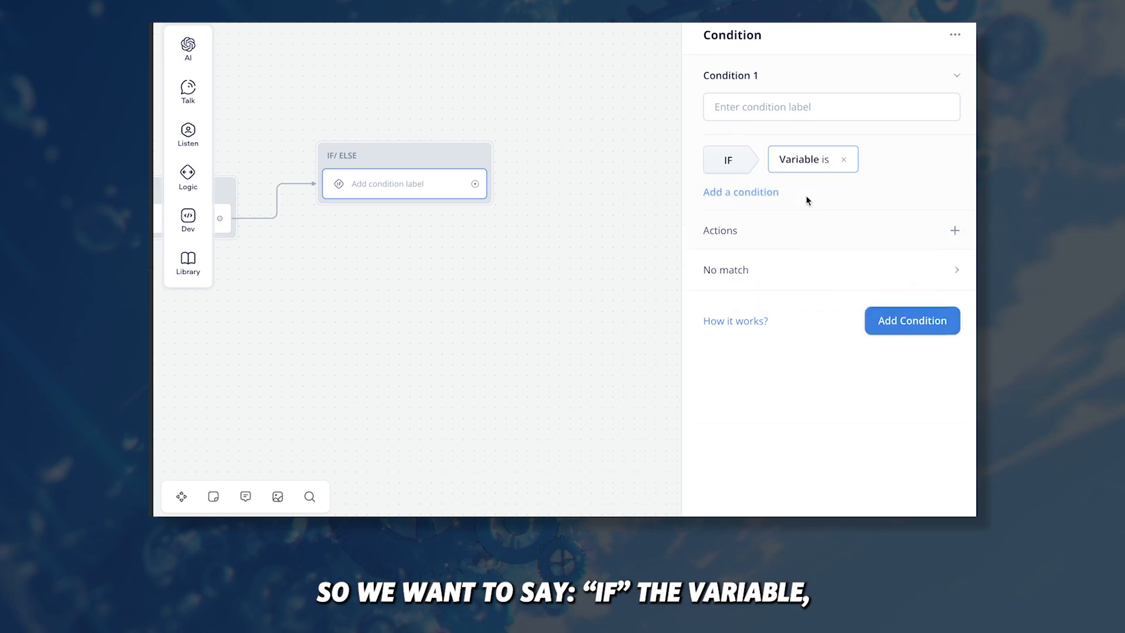
left_click(761, 227)
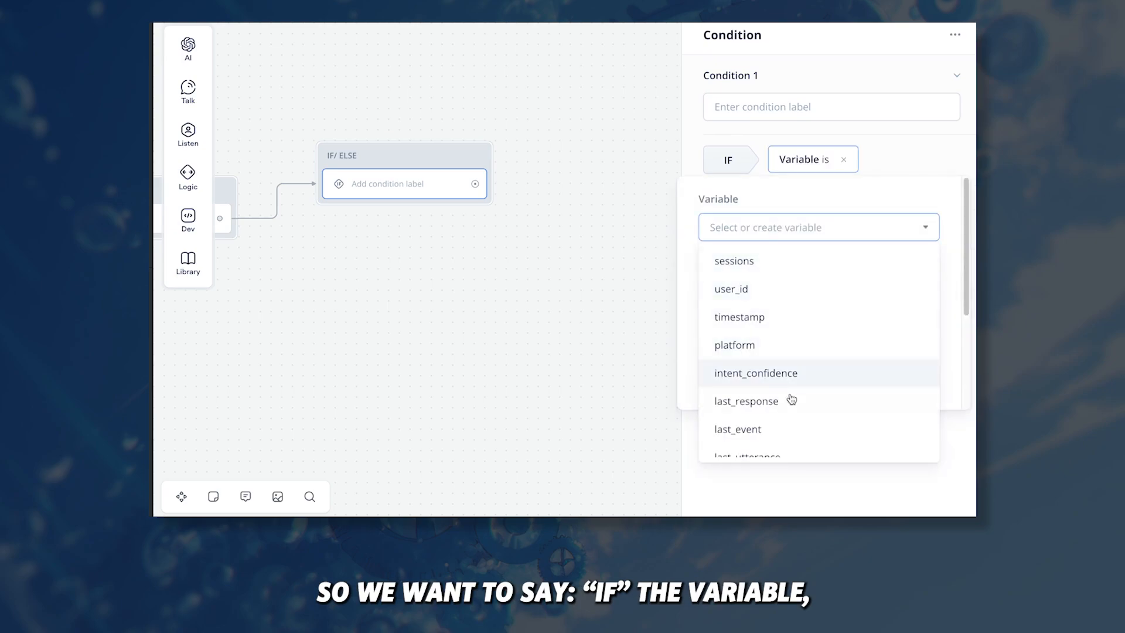
scroll(788, 398, "down", 2)
left_click(757, 441)
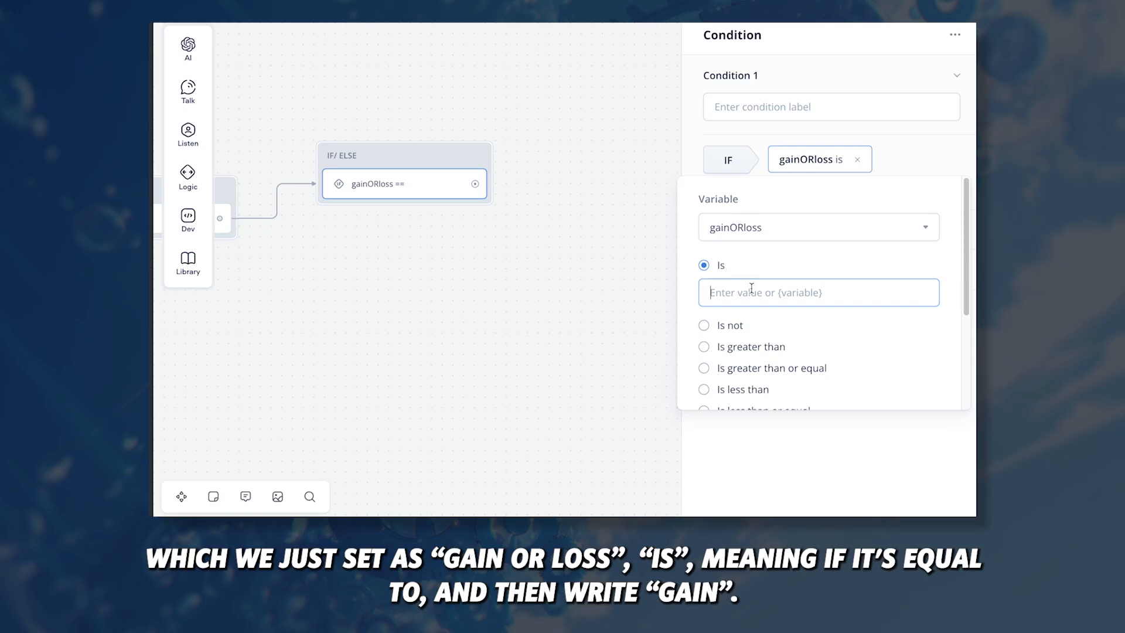
type("gain")
key("BackSpace")
key("BackSpace")
key("BackSpace")
key("BackSpace")
type("GAI")
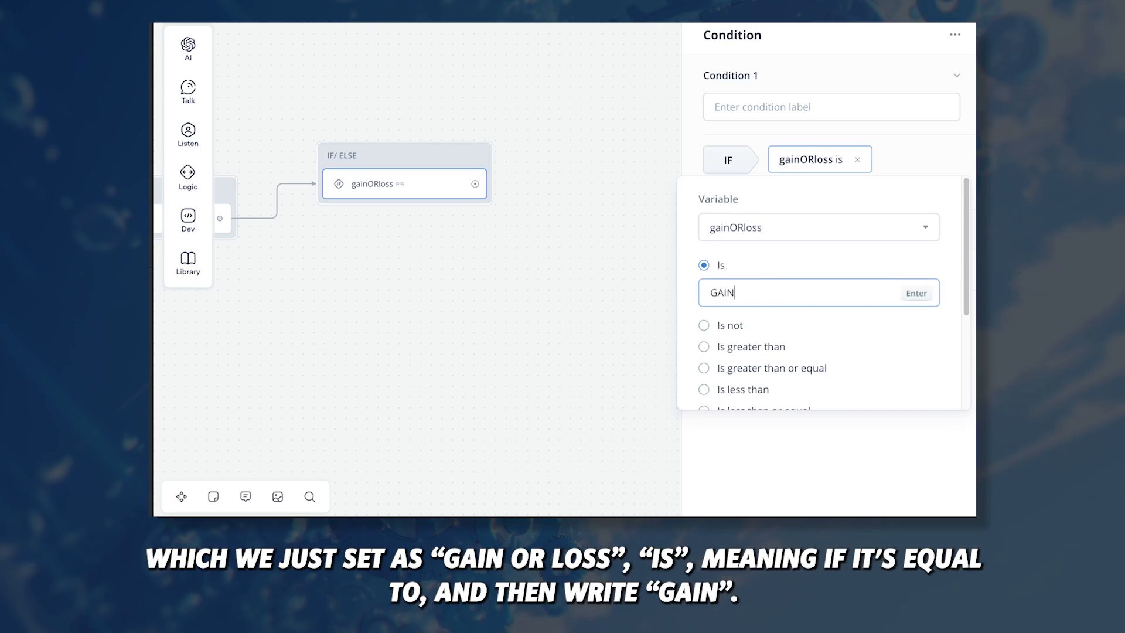
type("N")
key("Return")
Step: Add a second condition branch: gainORloss is LOSS
left_click(904, 319)
left_click(820, 301)
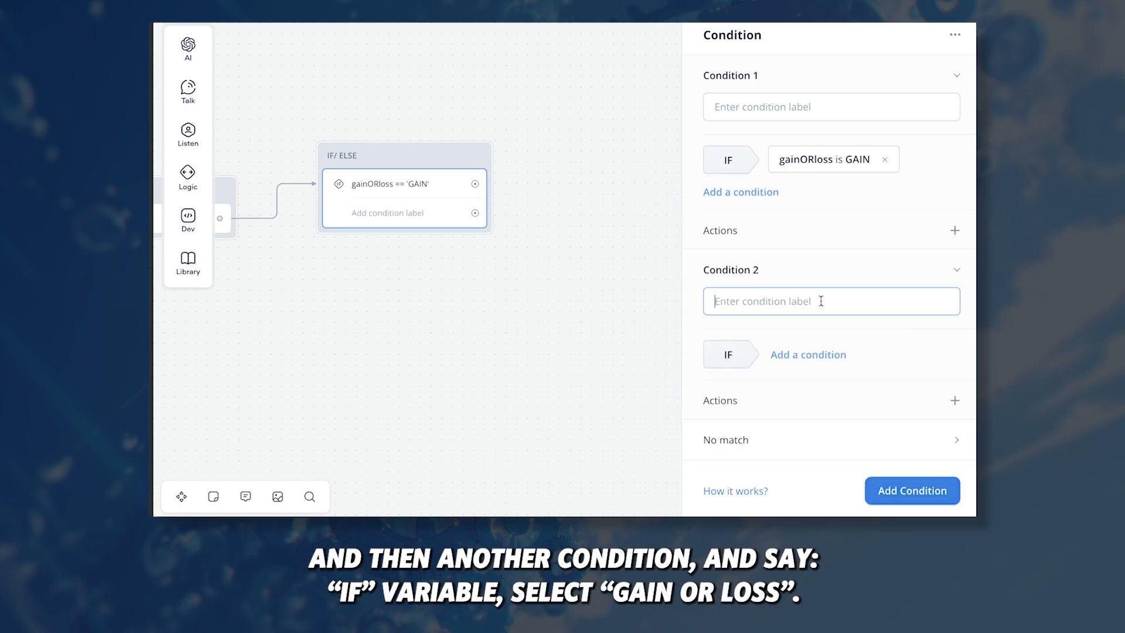
left_click(797, 354)
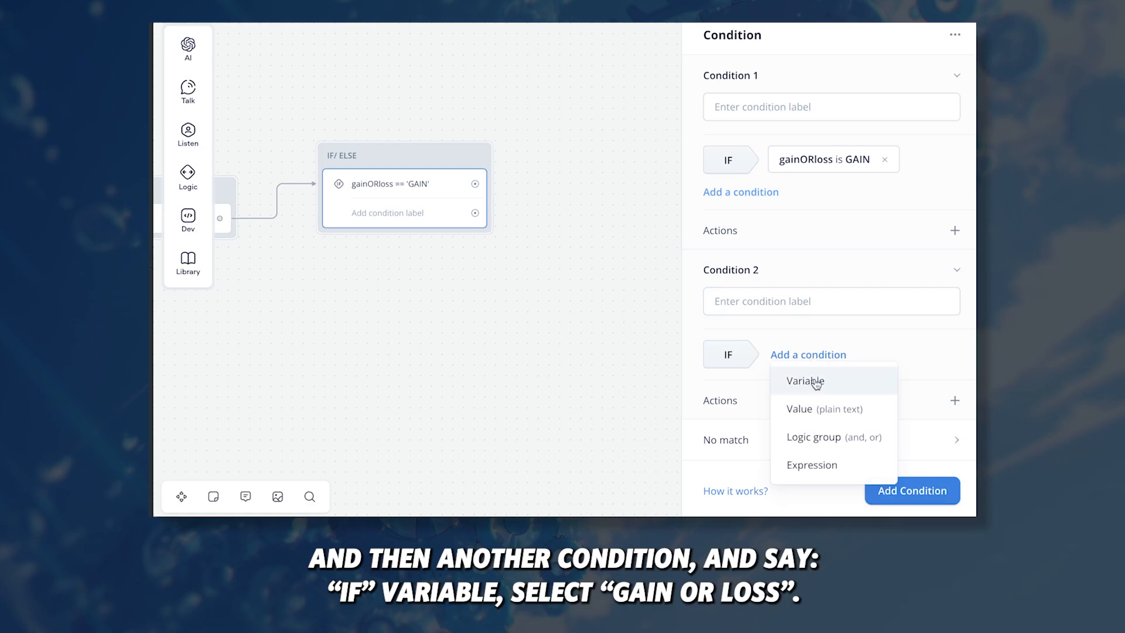
left_click(816, 384)
left_click(772, 154)
scroll(768, 316, "down", 5)
left_click(753, 375)
left_click(753, 218)
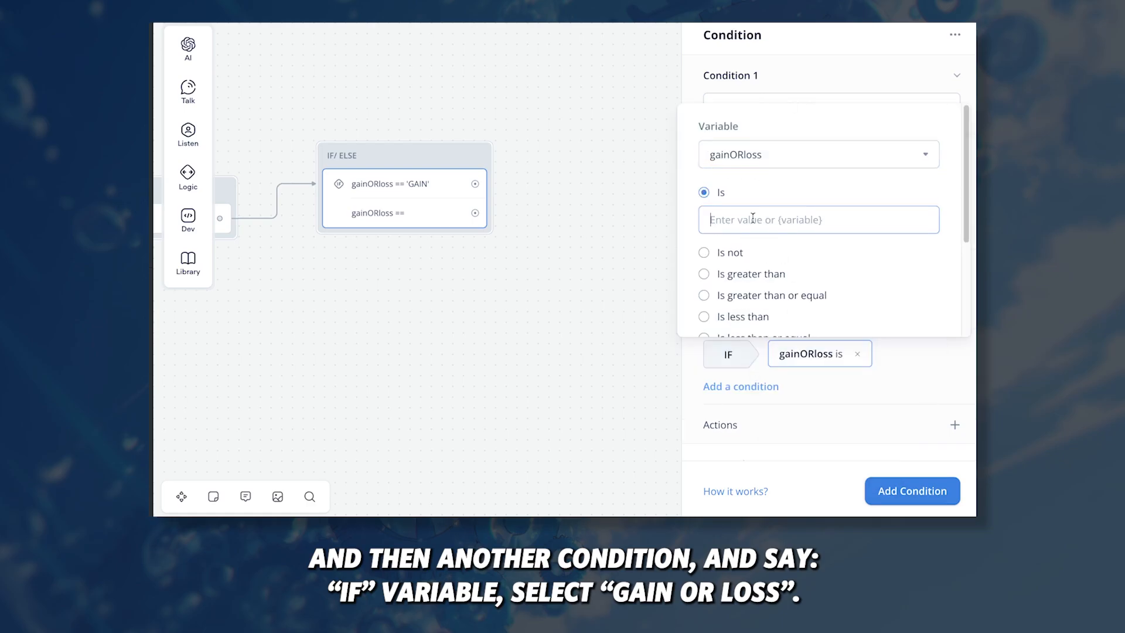
type("LOSS")
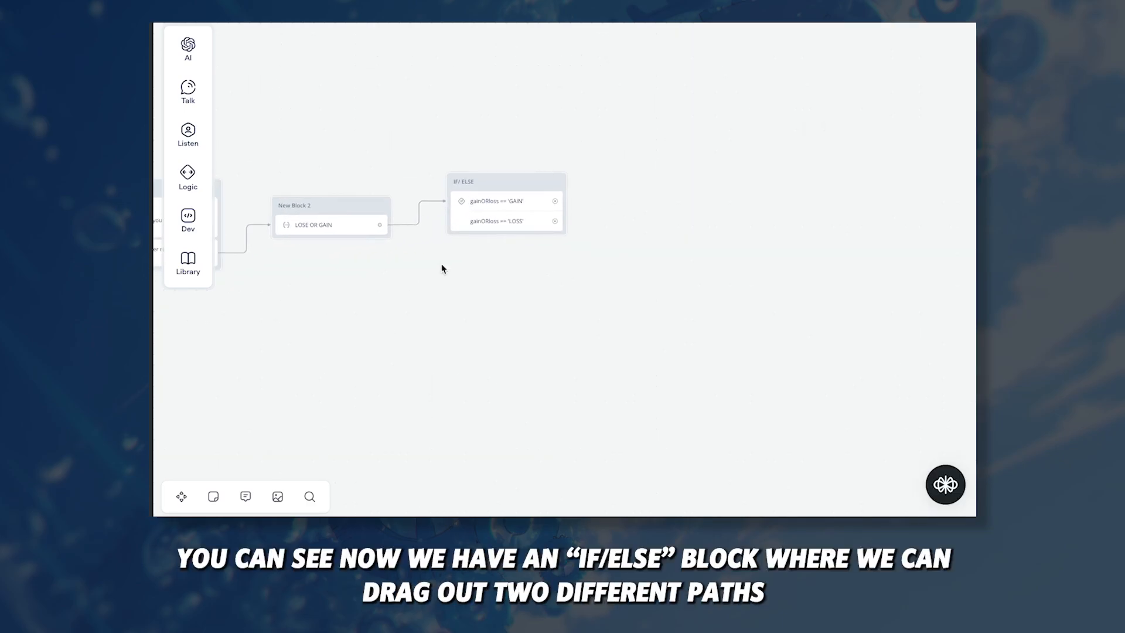
Step: Add a LOSS-branch text reply praising weight loss and asking current height and weight
left_click_drag(498, 181, 492, 206)
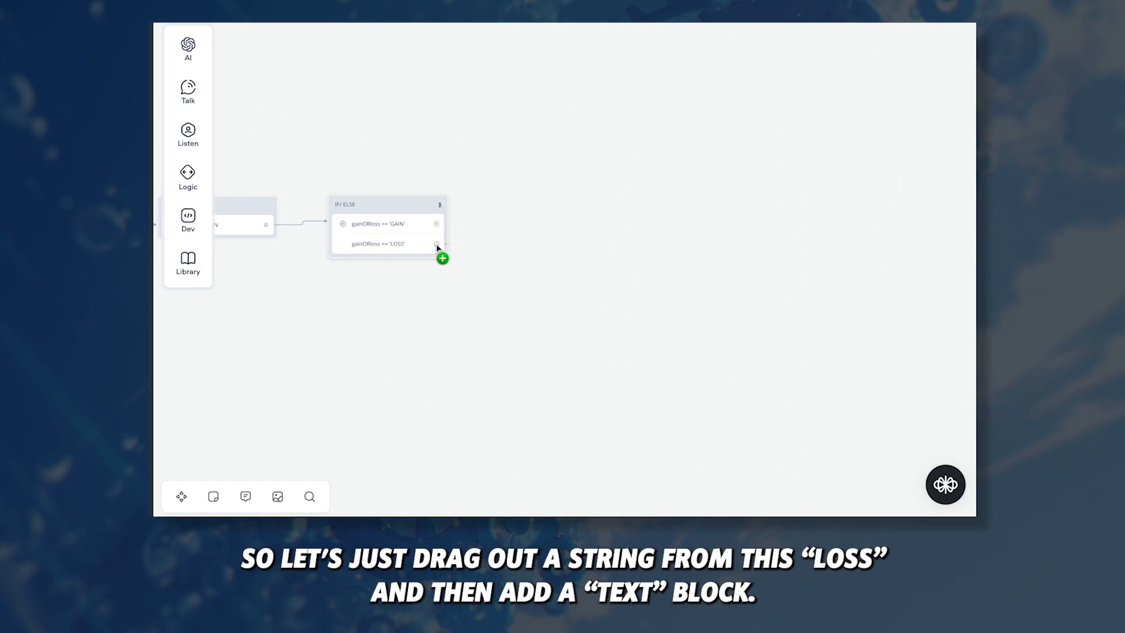
left_click_drag(436, 243, 528, 338)
mouse_move(621, 169)
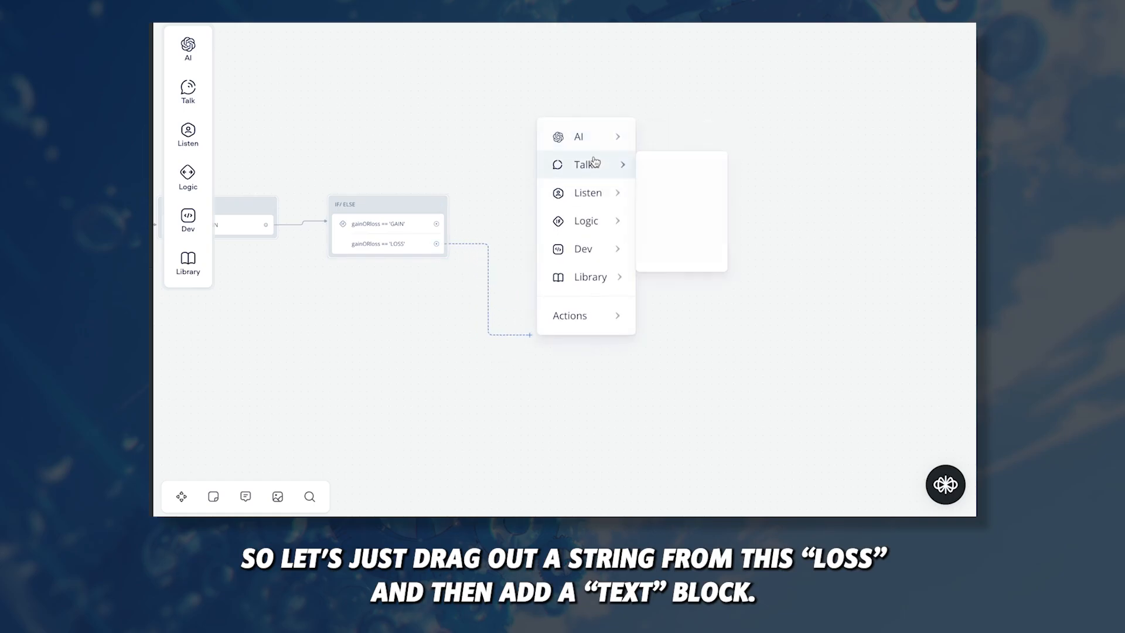
left_click(662, 171)
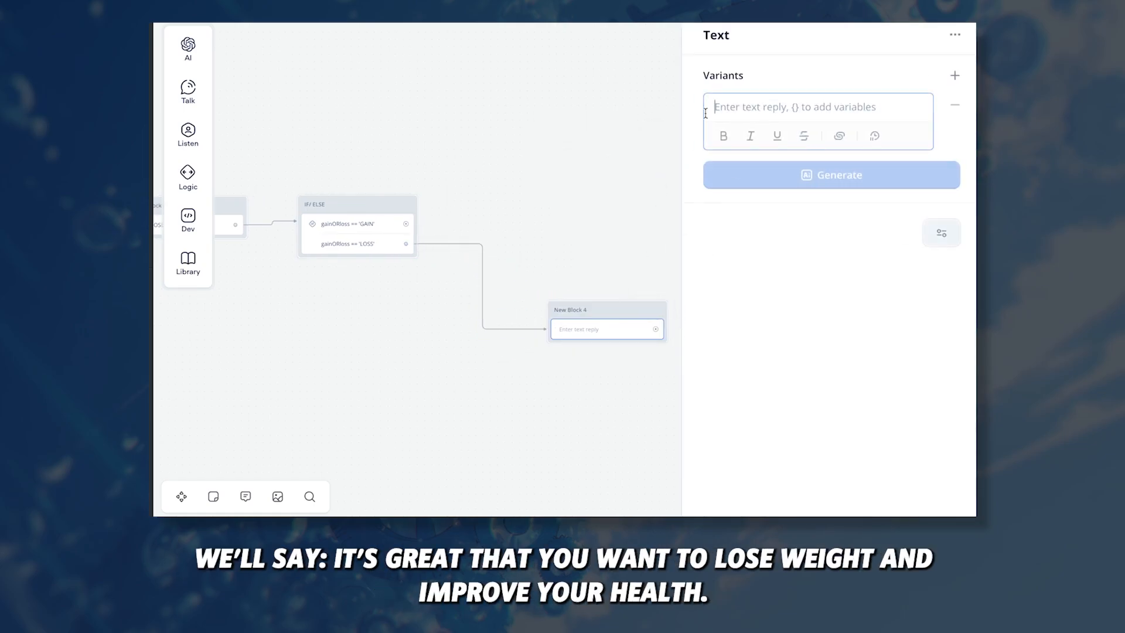
type("It's great that you wan")
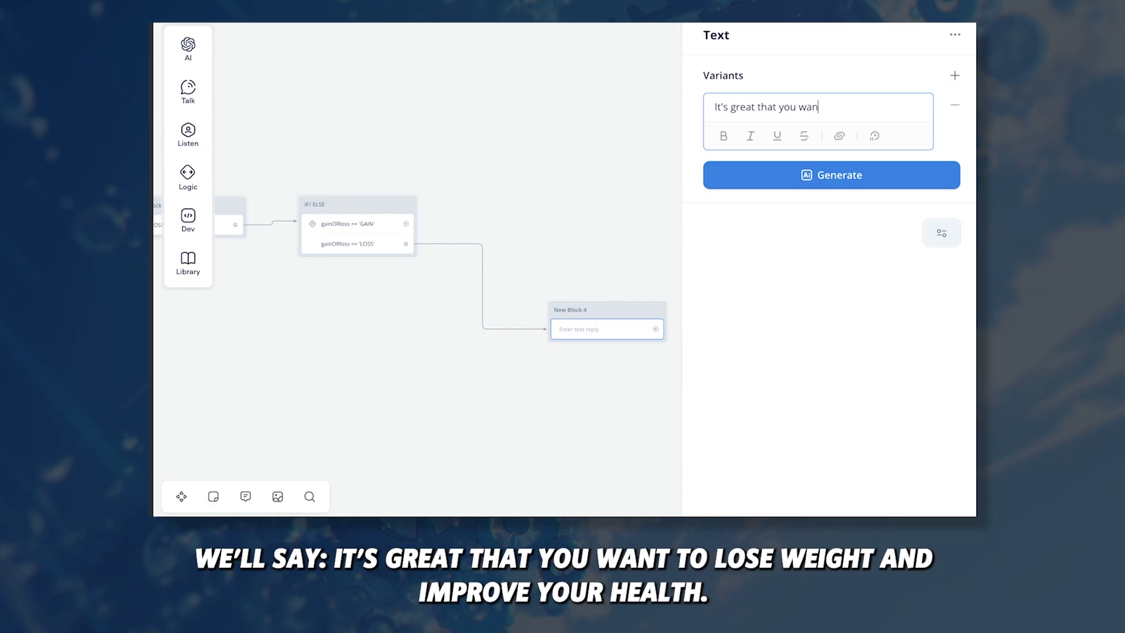
type("t to lose weight and improve your health.")
key("Return")
key("Return")
type("What's your current ")
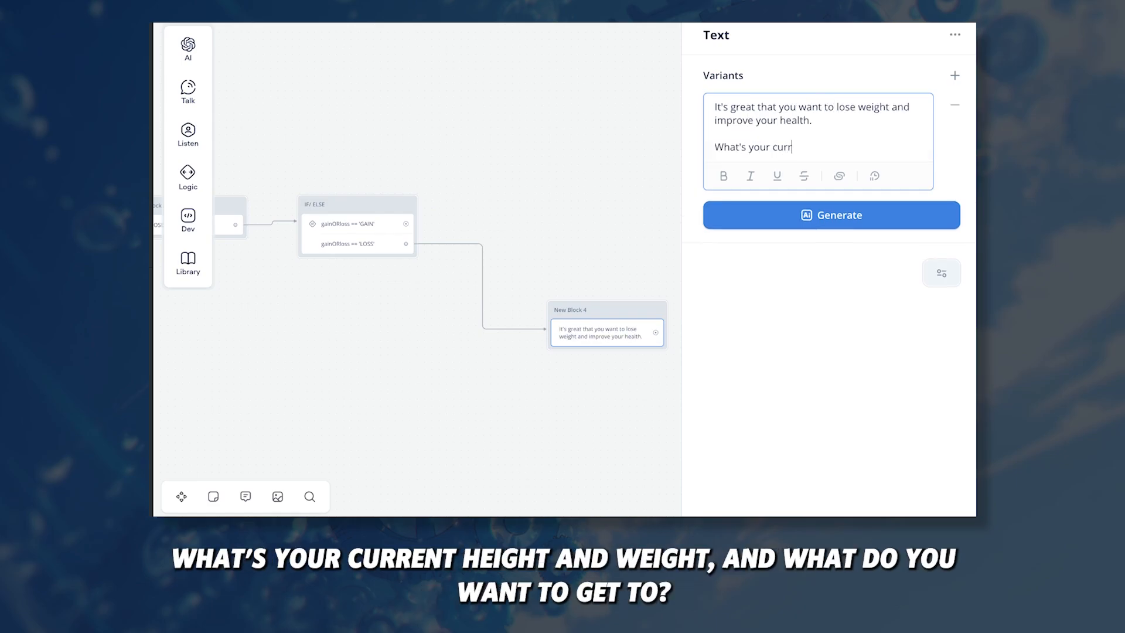
type("height and weight, and what do you want to get to?")
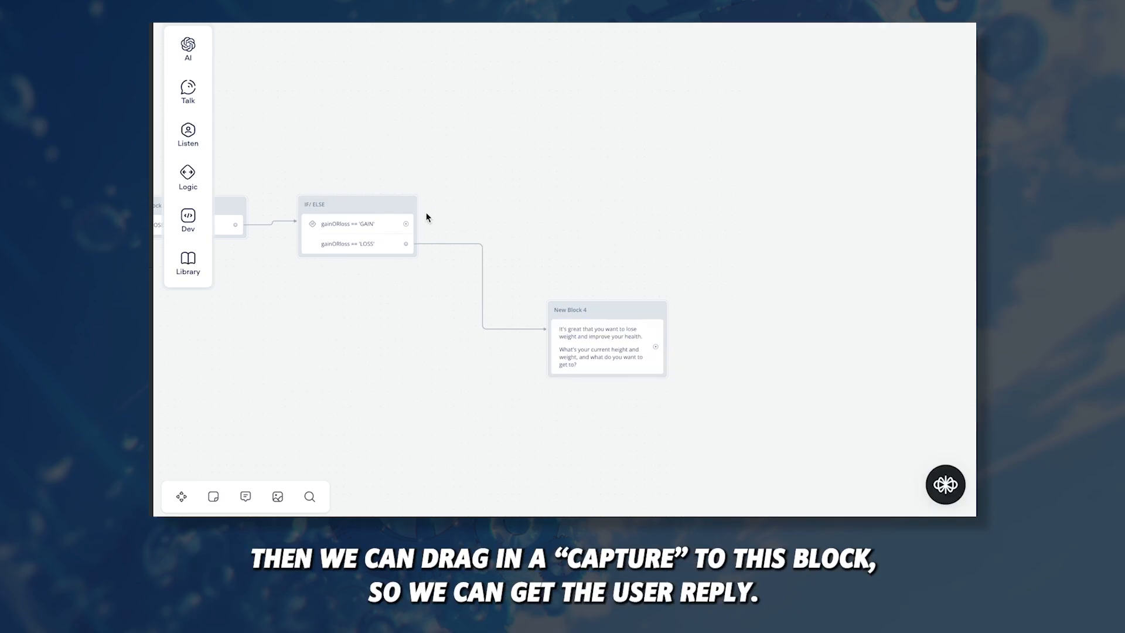
Step: Add a Capture step below the reply in New Block 4
mouse_move(205, 141)
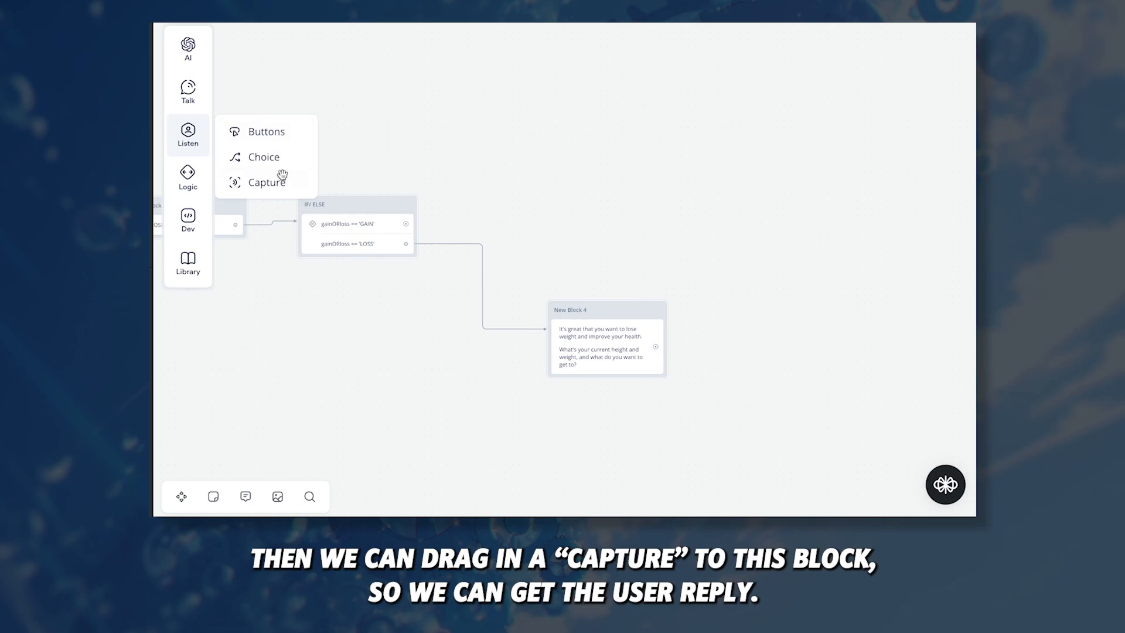
left_click_drag(282, 174, 607, 388)
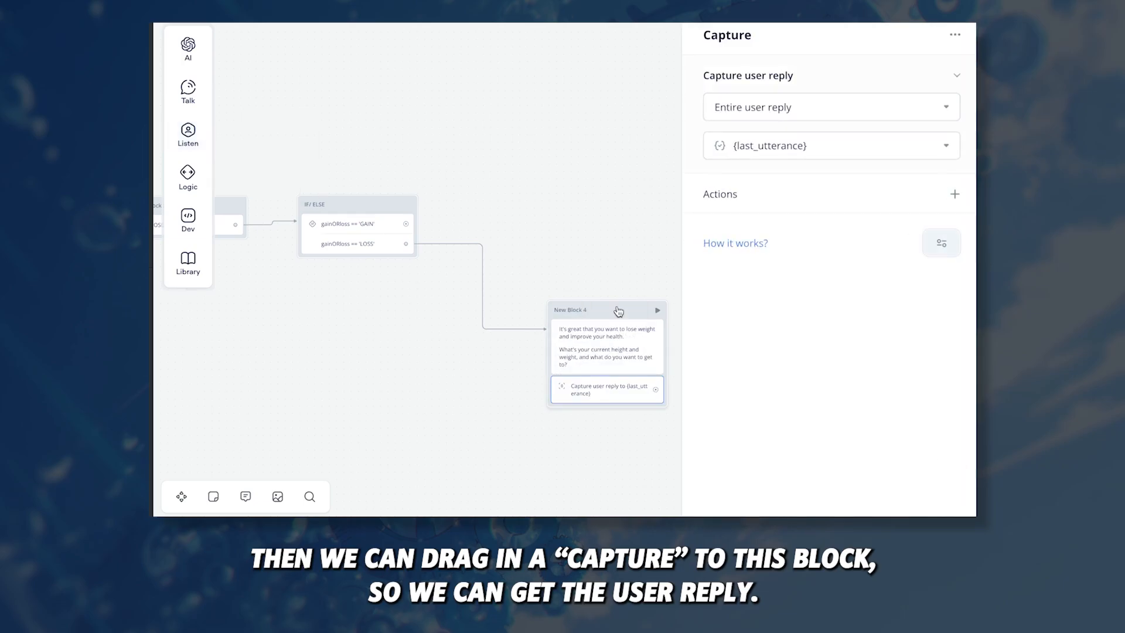
left_click_drag(618, 310, 591, 303)
left_click_drag(627, 382, 628, 384)
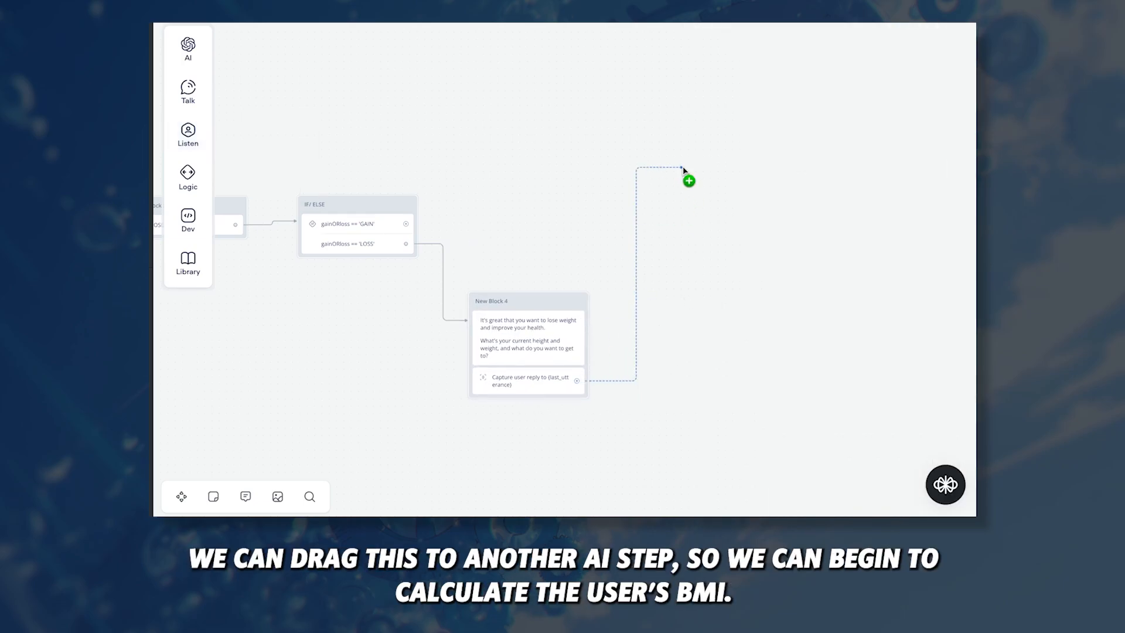